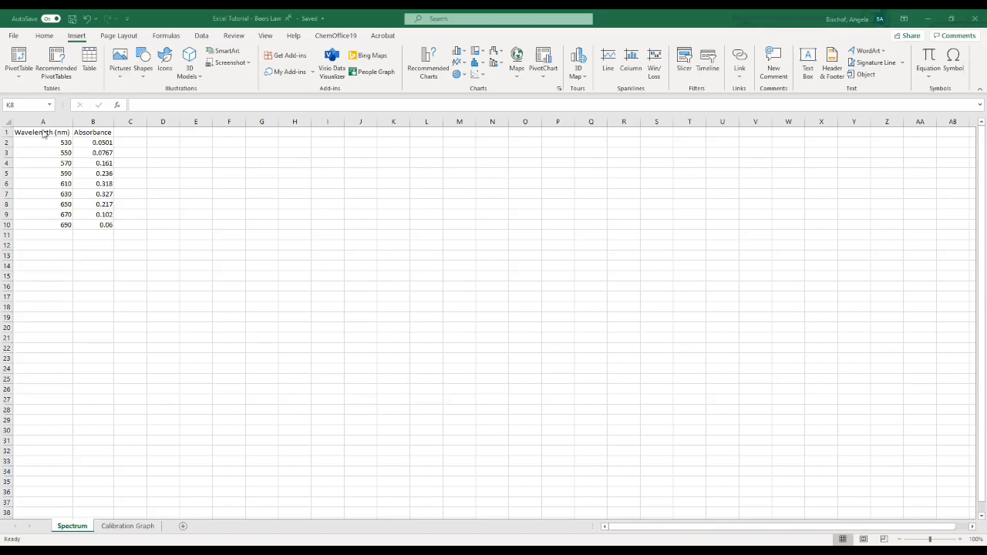
- Insert a Scatter with Smooth Lines and Markers chart from A1:B10 and move it slightly closer to the data
drag(39, 133, 106, 225)
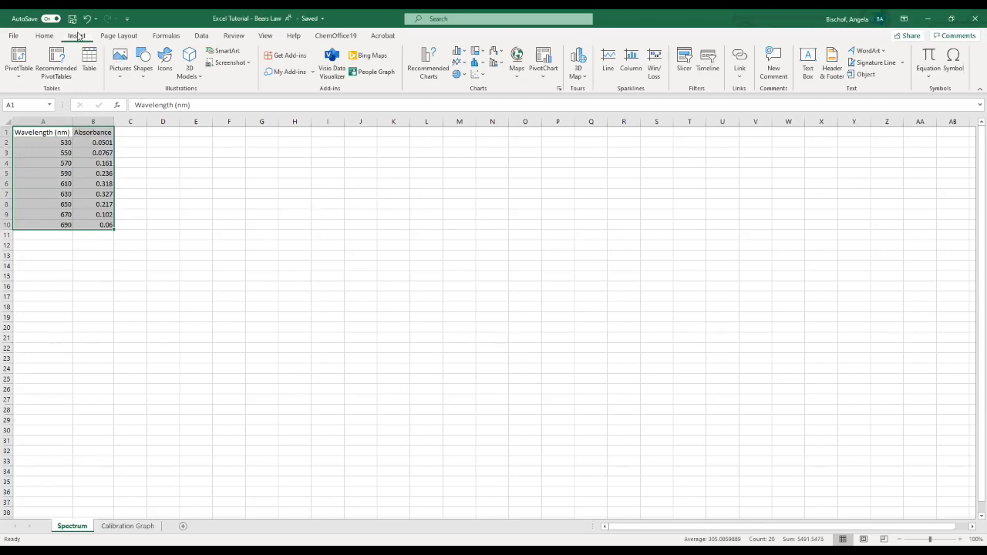
click(478, 78)
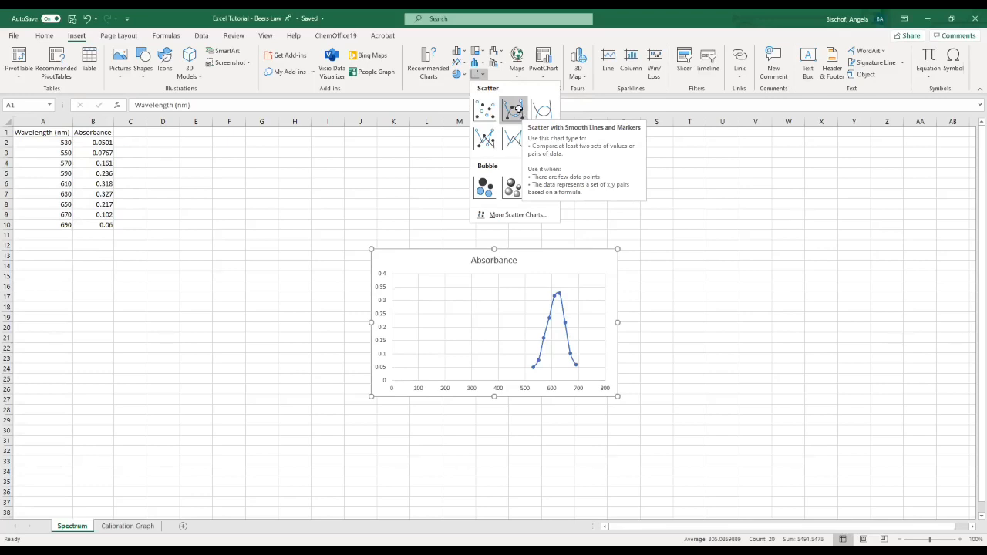
click(517, 111)
drag(530, 243, 468, 223)
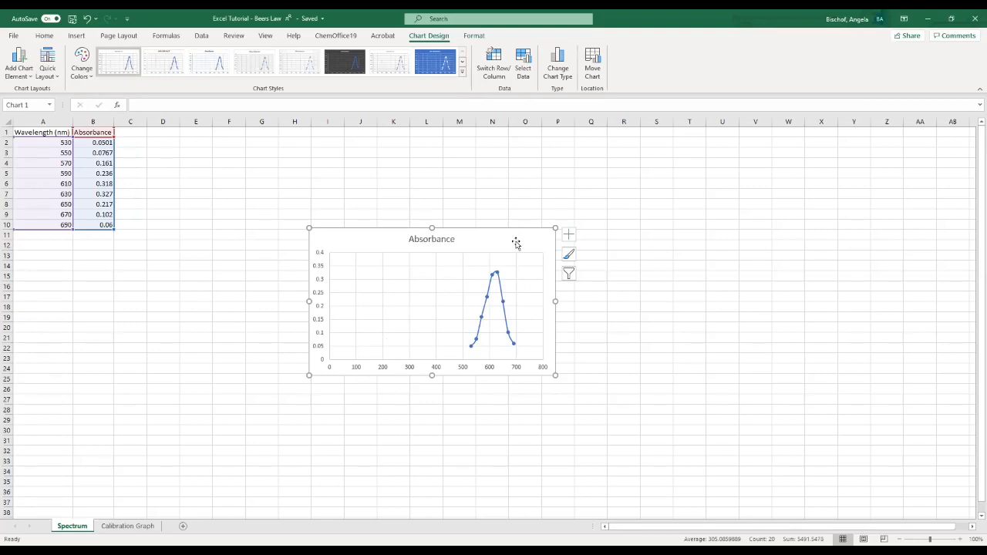
- Add primary horizontal and primary vertical axis titles to the spectrum chart
click(569, 235)
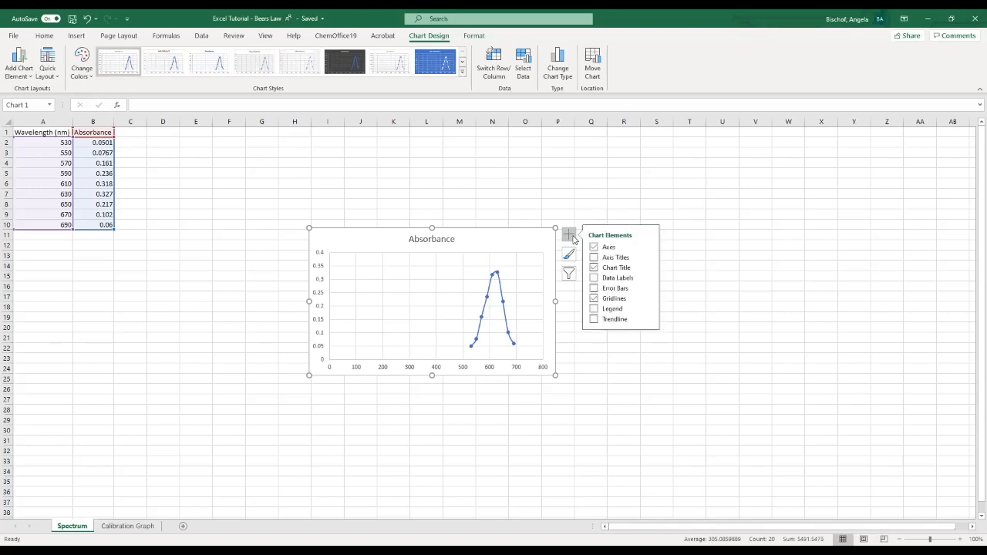
click(571, 236)
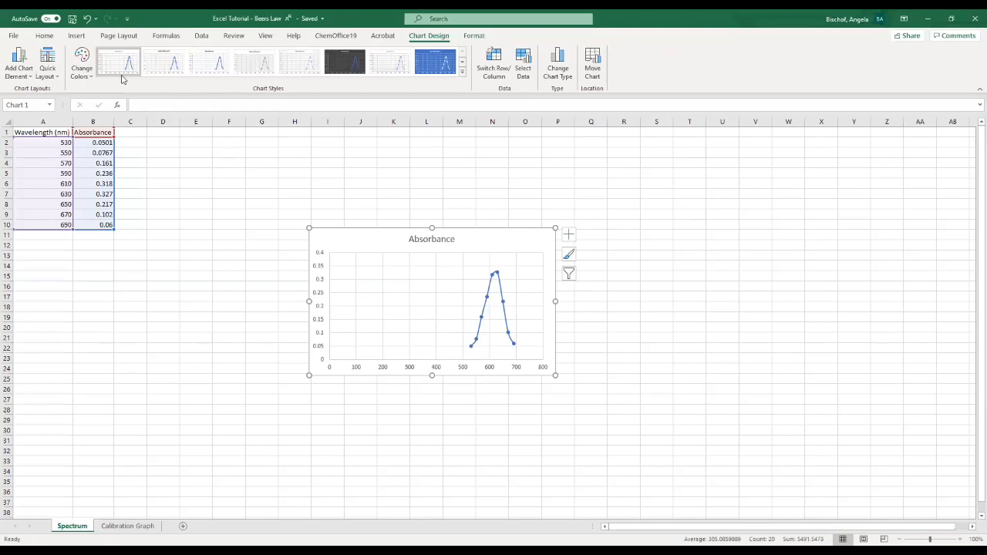
click(22, 62)
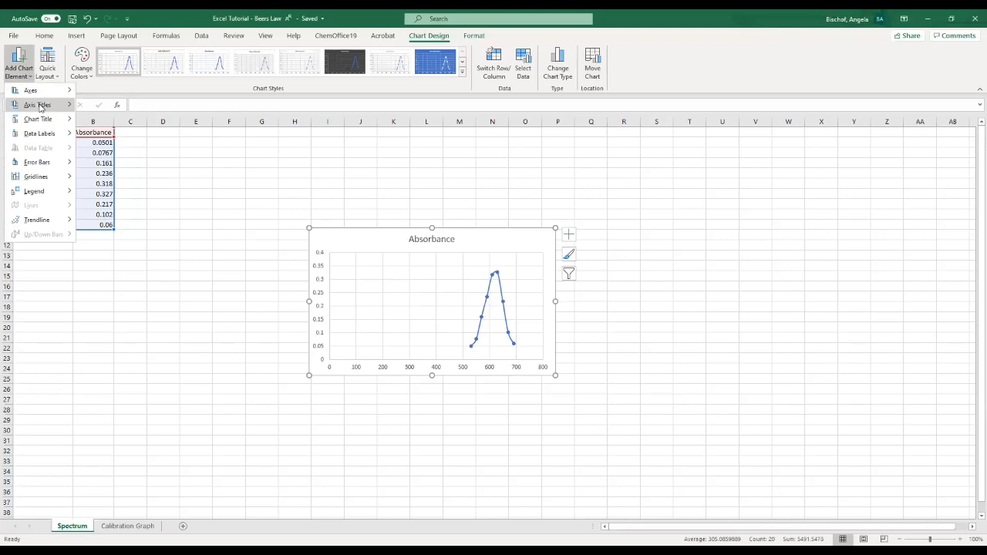
mouse_move(41, 108)
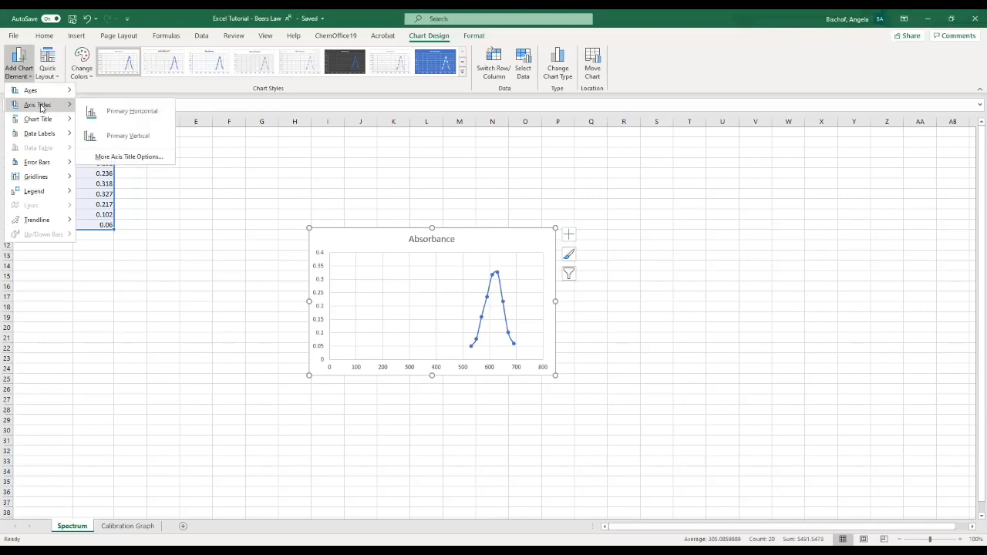
click(115, 116)
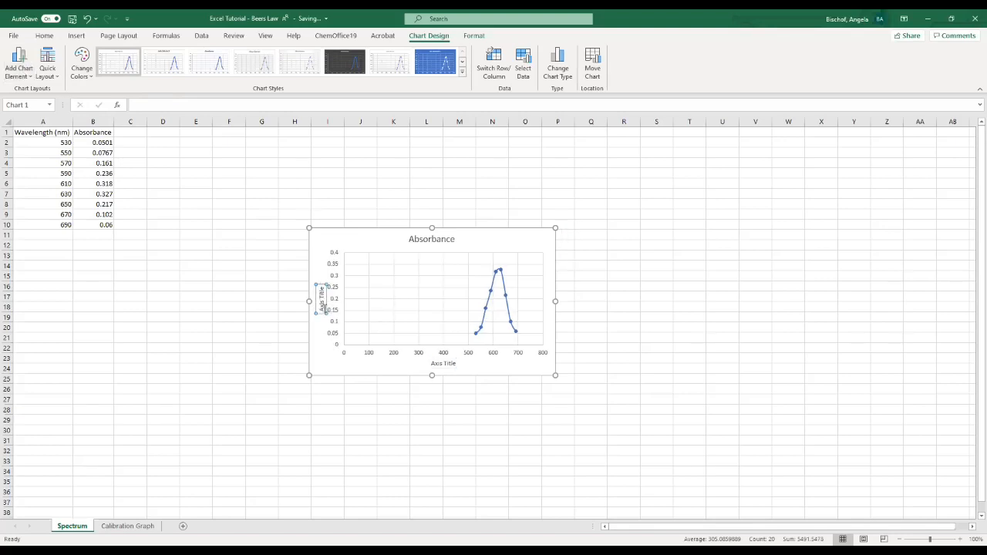
- Label the vertical axis "Absorbance" and the horizontal axis "Wavelength (nm)"
triple_click(324, 309)
text(Absorbance)
click(448, 363)
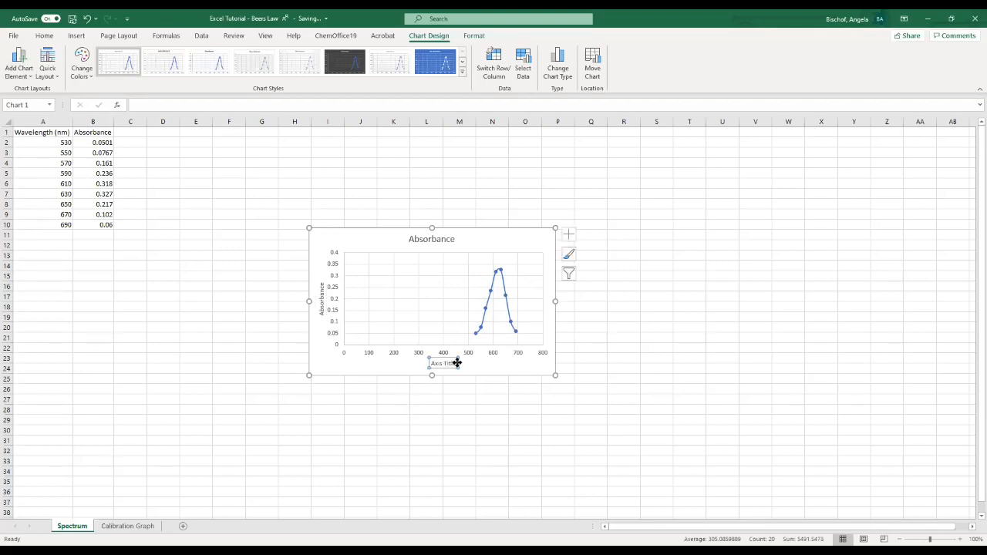
drag(433, 363, 456, 359)
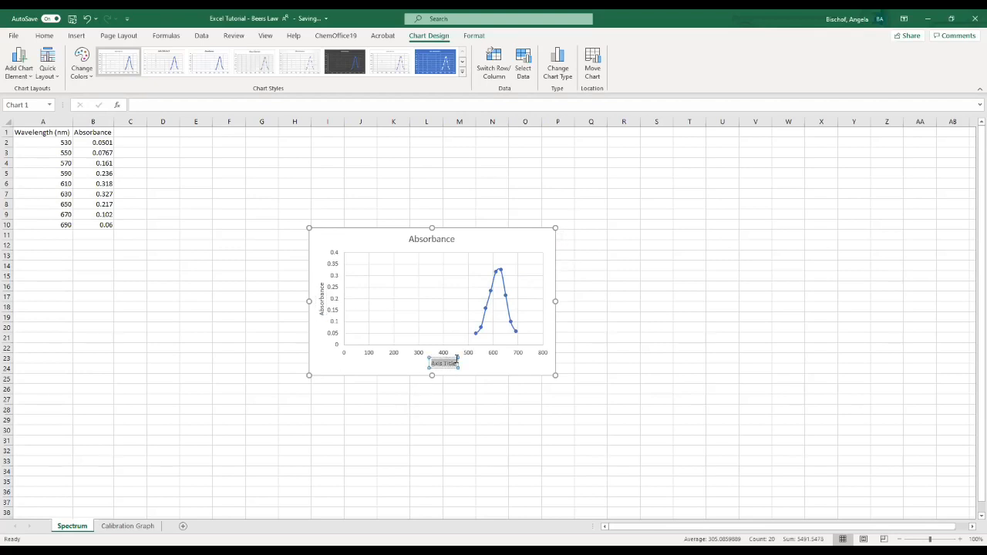
text(Wavelength (nm))
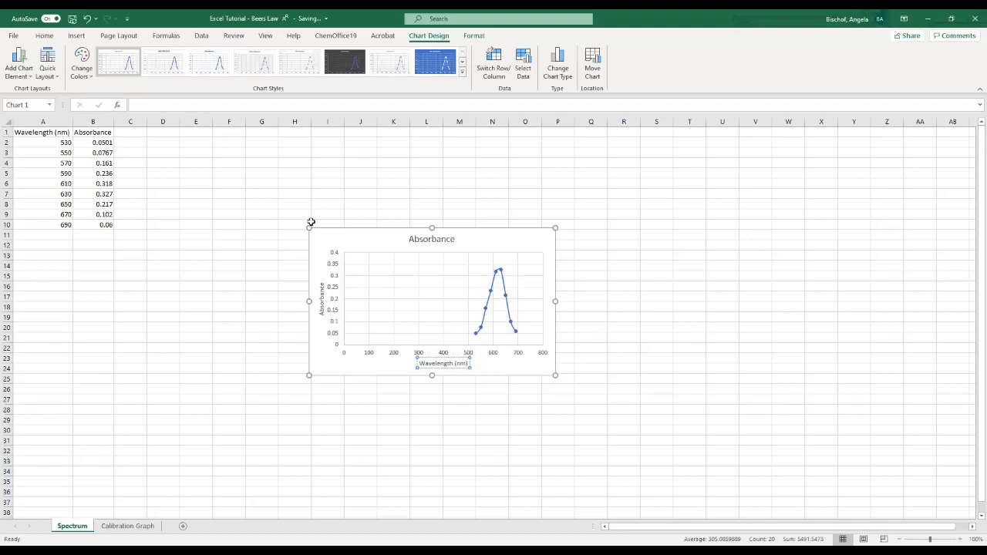
- Extend the chart title to read "Absorbance vs. Wavelength for Compound #1"
click(438, 239)
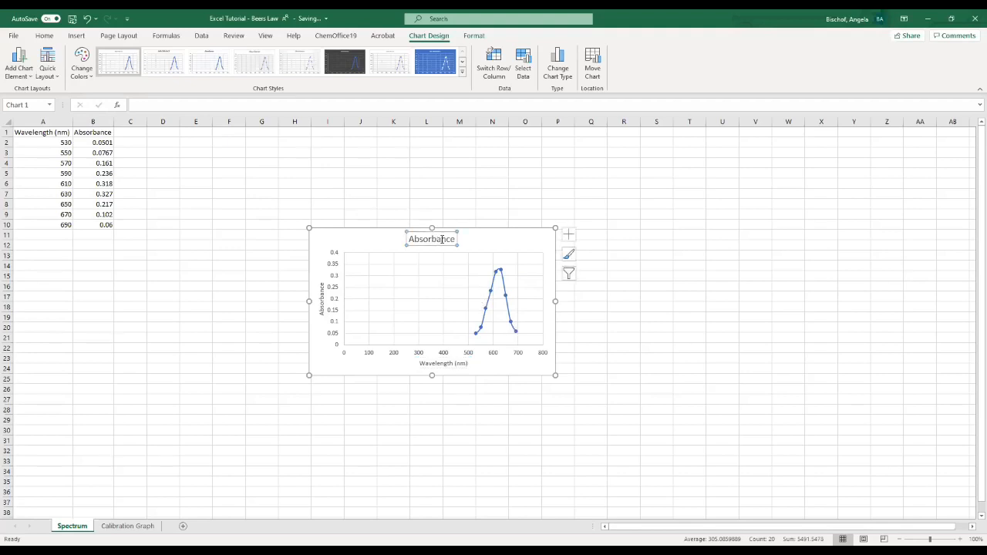
click(455, 240)
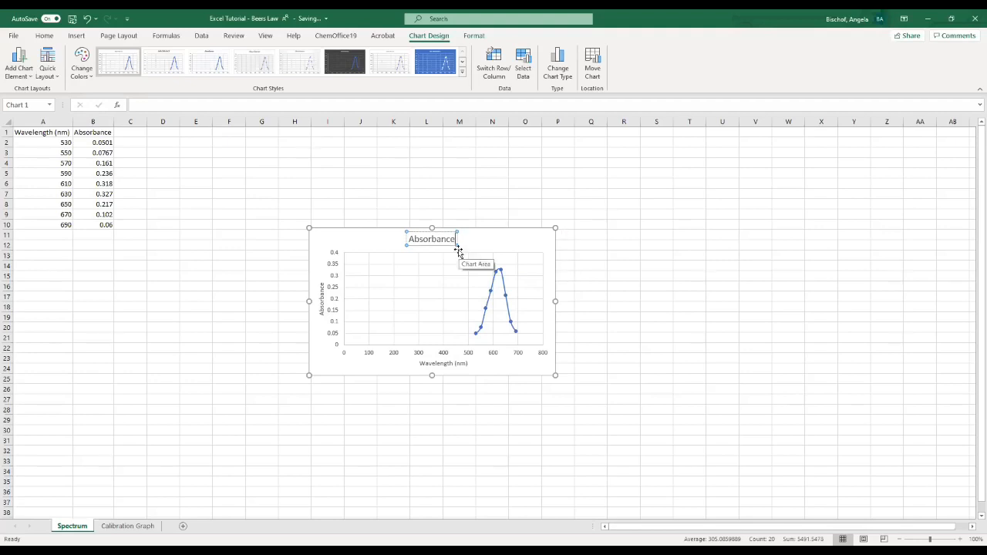
text(vs. Waveleg)
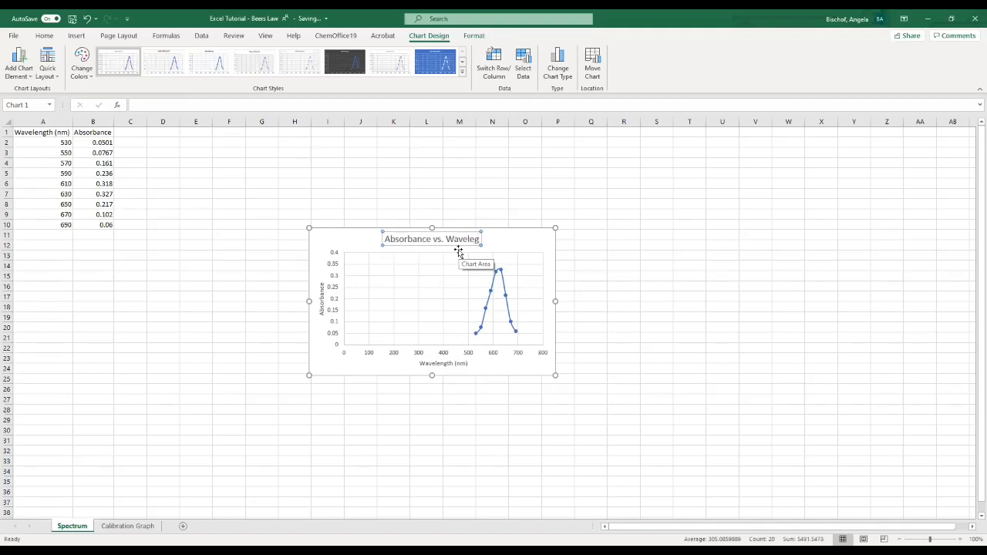
key(BackSpace)
text(ngth)
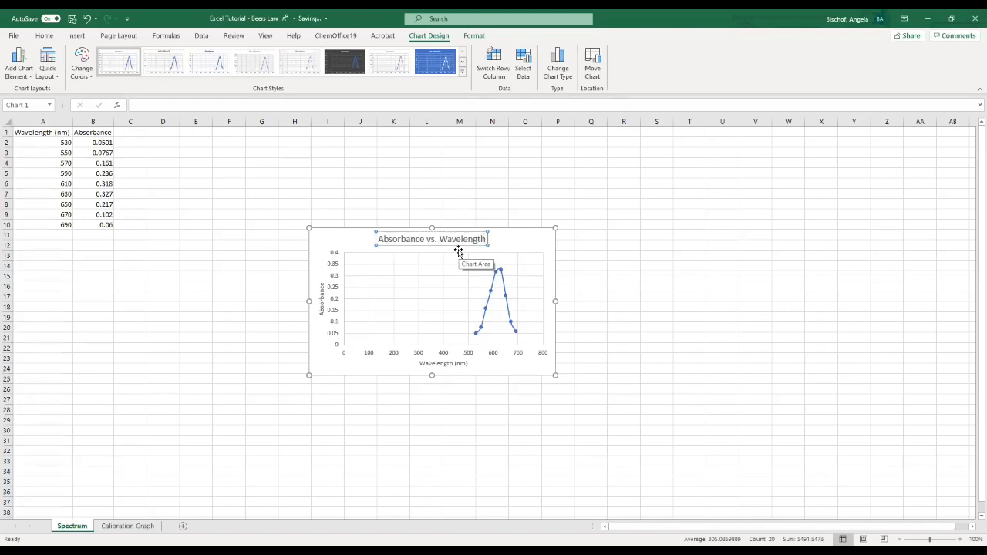
text( for)
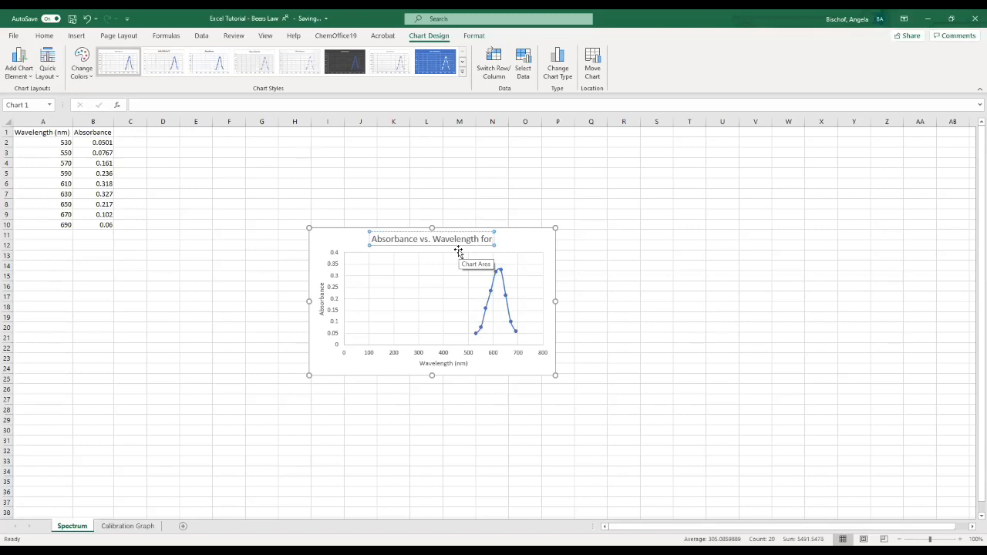
text( Compou)
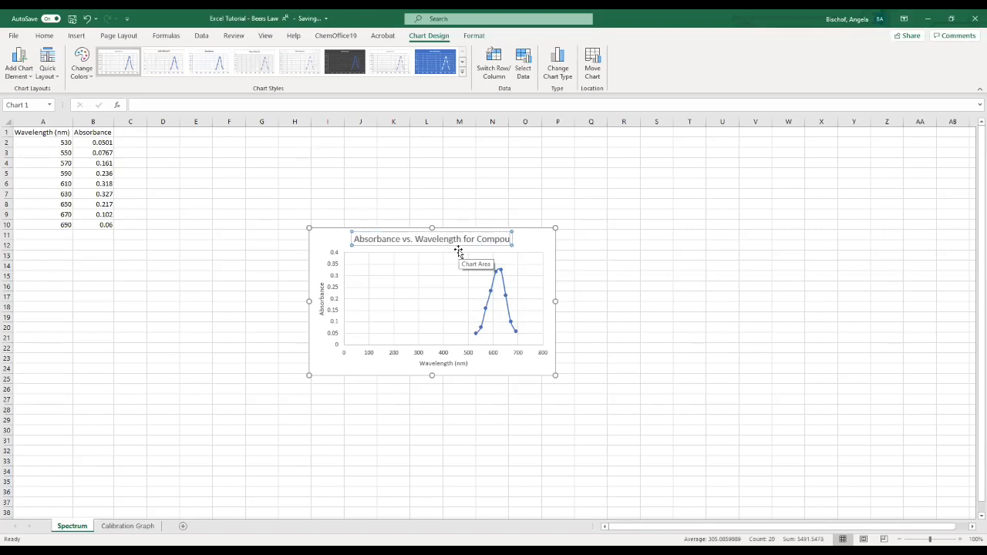
text(nd #1)
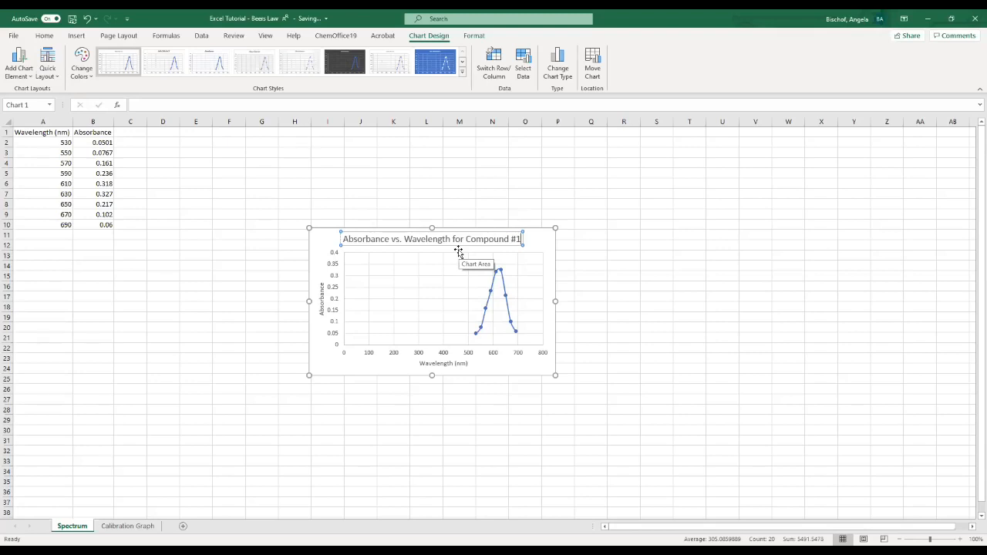
- Open the formatting options of the wavelength axis and set its minimum bound to 400
click(446, 354)
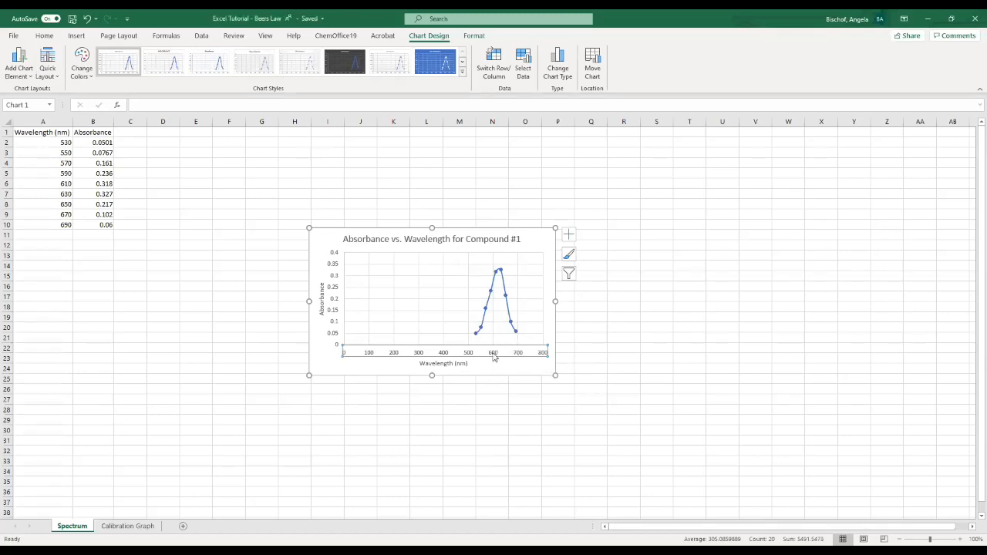
double_click(494, 354)
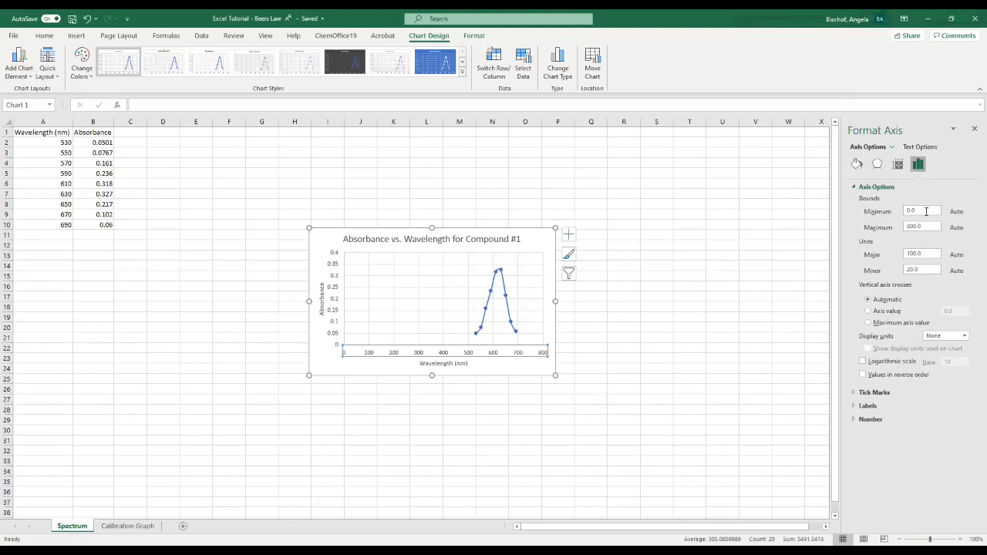
click(926, 210)
text(400)
key(Return)
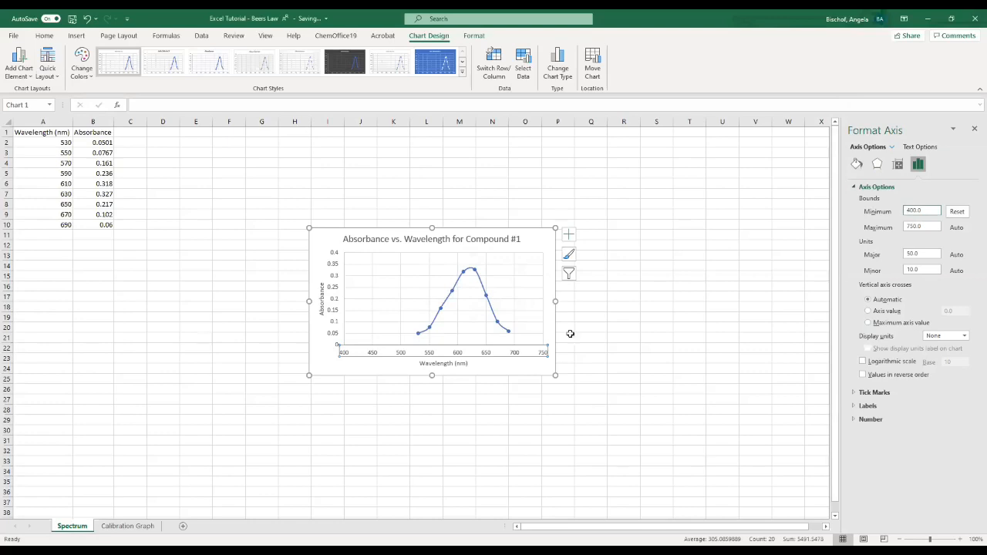
- Set the wavelength axis's minimum bound to 500
double_click(921, 211)
text(500)
key(Return)
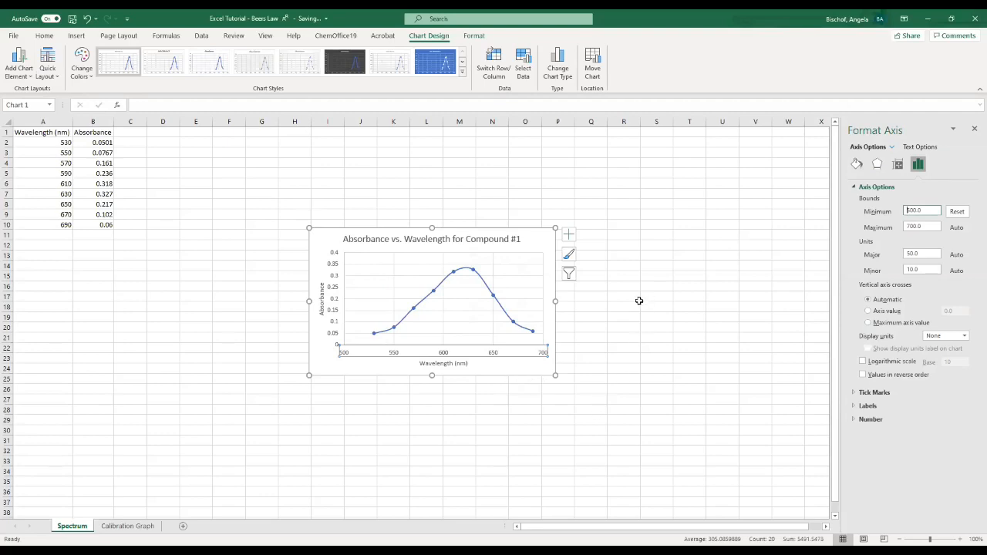
click(537, 245)
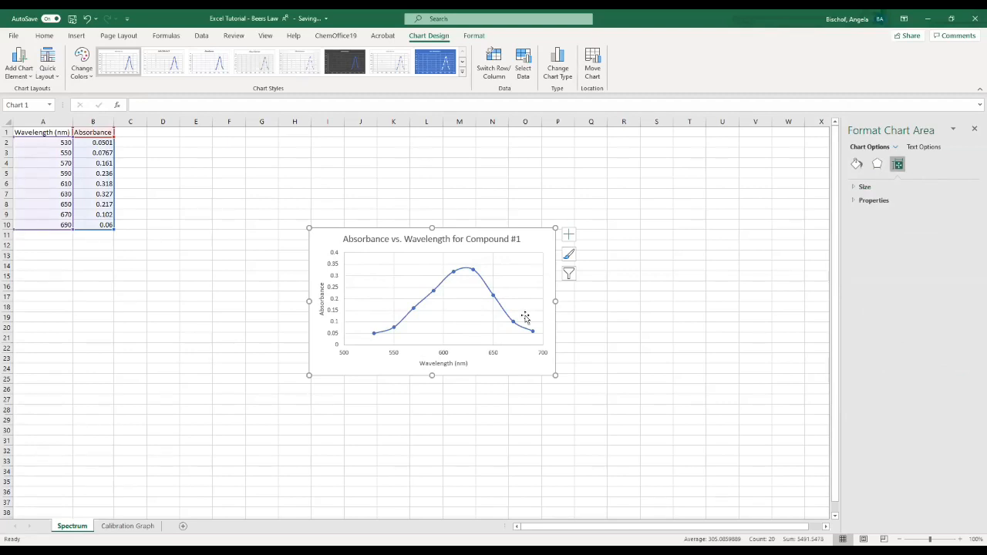
- On the Calibration Graph sheet, format the concentration and absorbance values to three decimal places
click(127, 526)
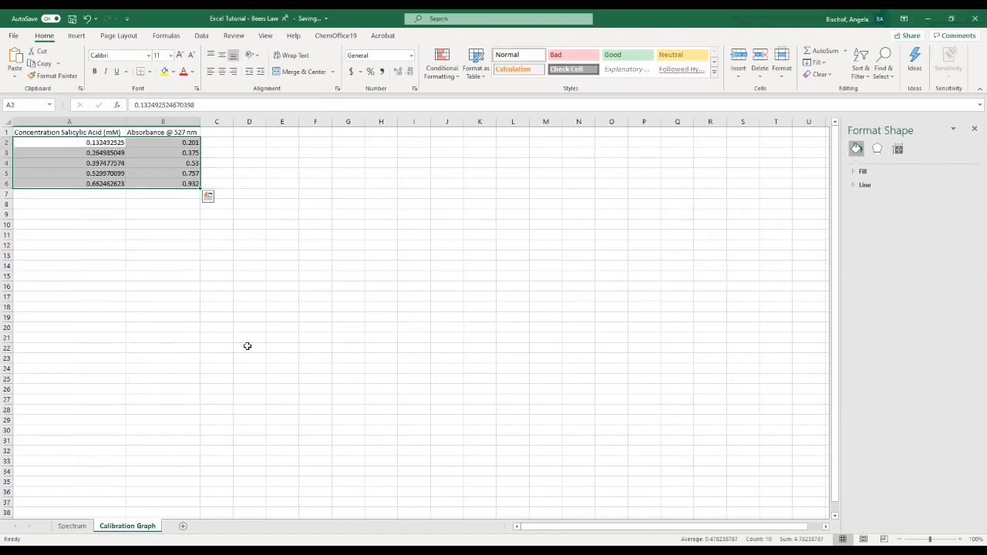
click(282, 348)
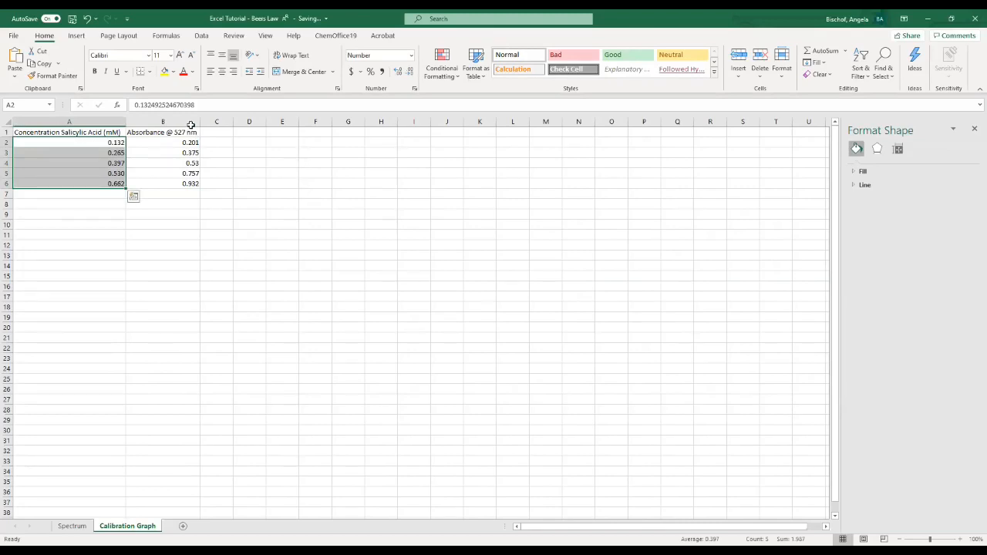
drag(181, 144, 188, 185)
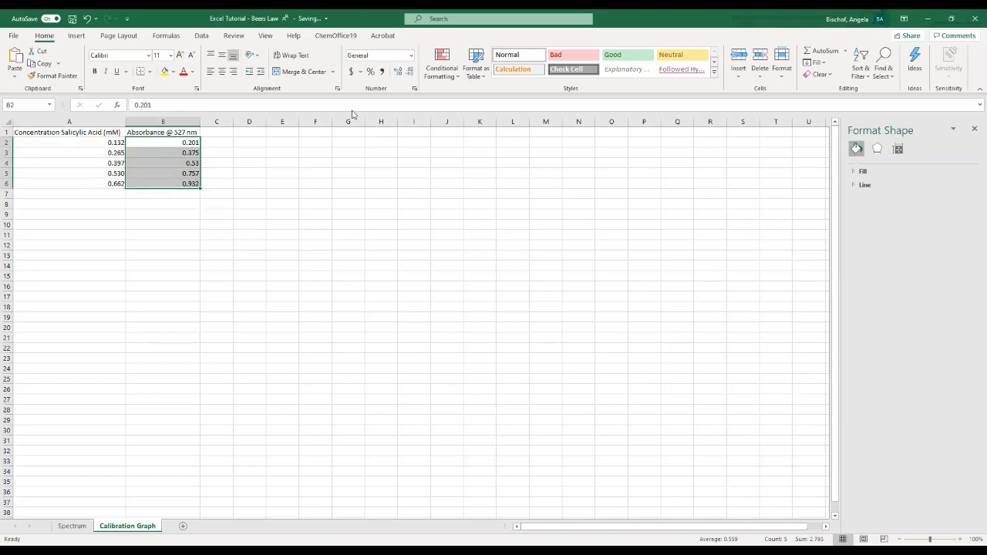
click(398, 71)
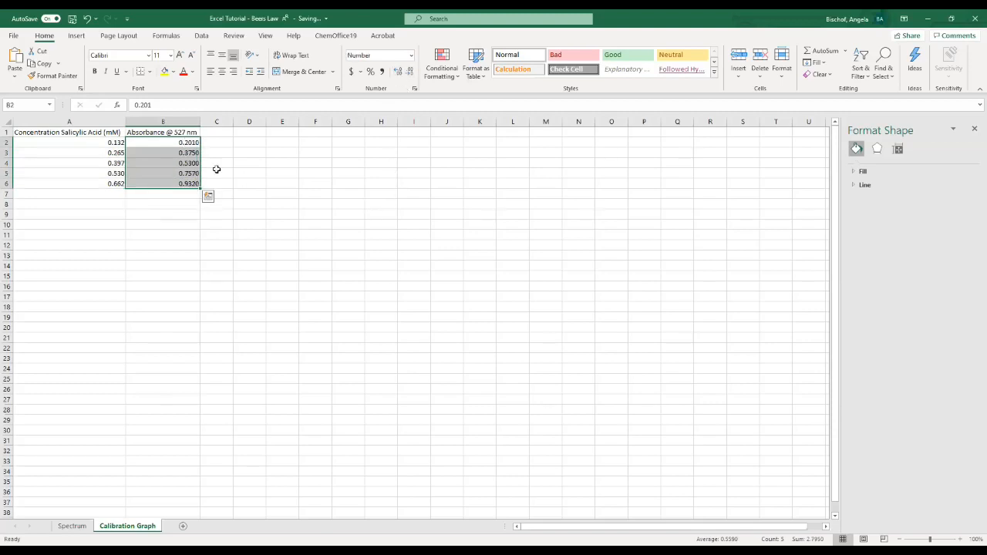
click(409, 71)
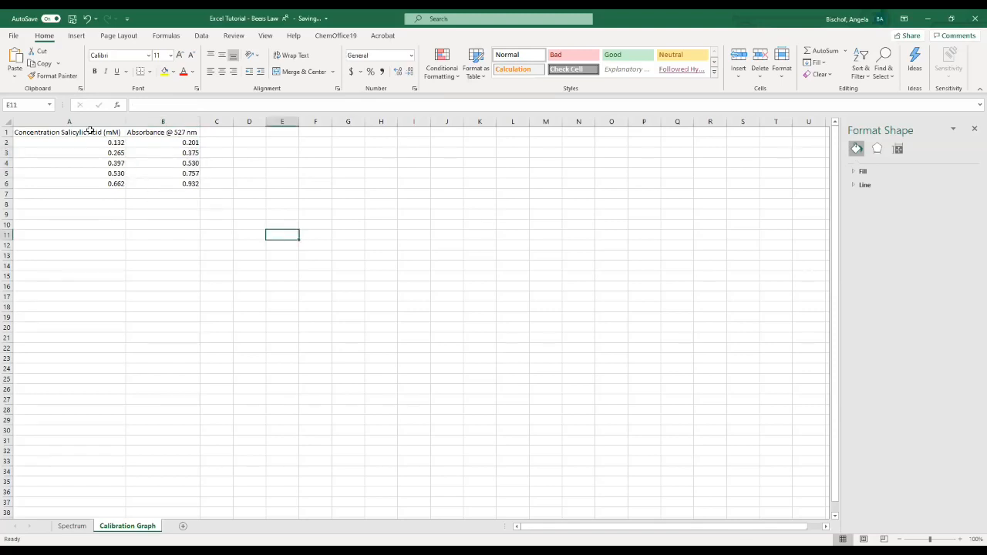
- Insert a markers-only scatter chart from the concentration and absorbance data in A1:B6
drag(116, 133, 147, 183)
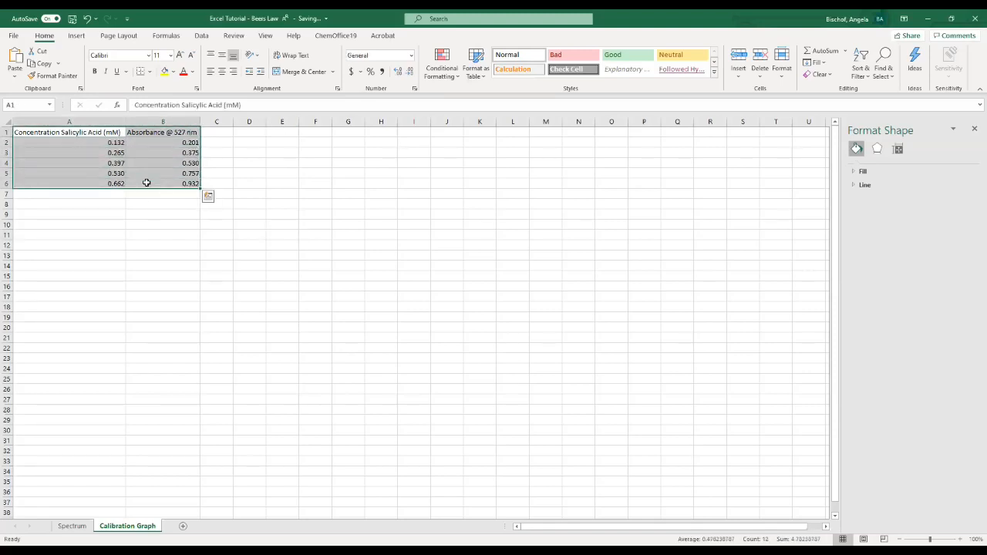
click(78, 37)
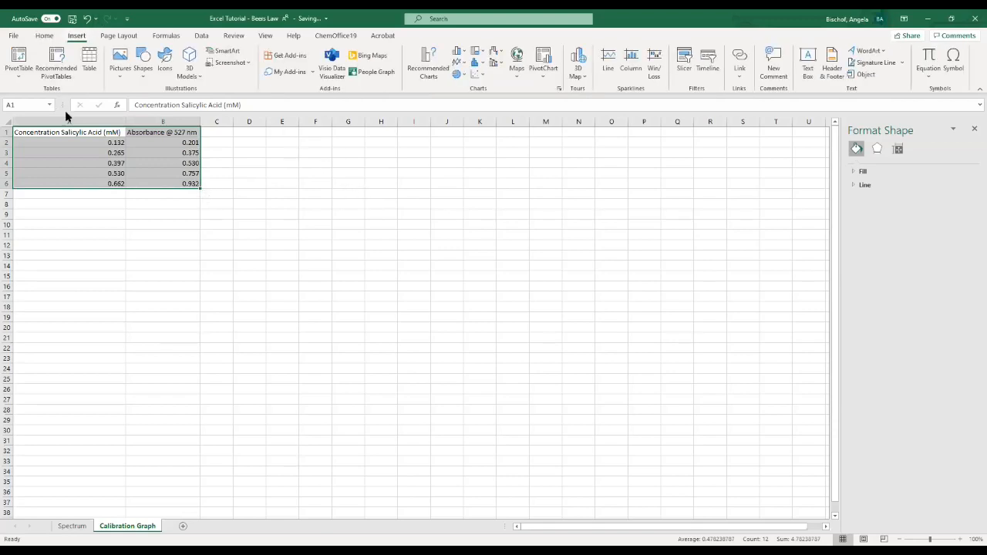
click(483, 78)
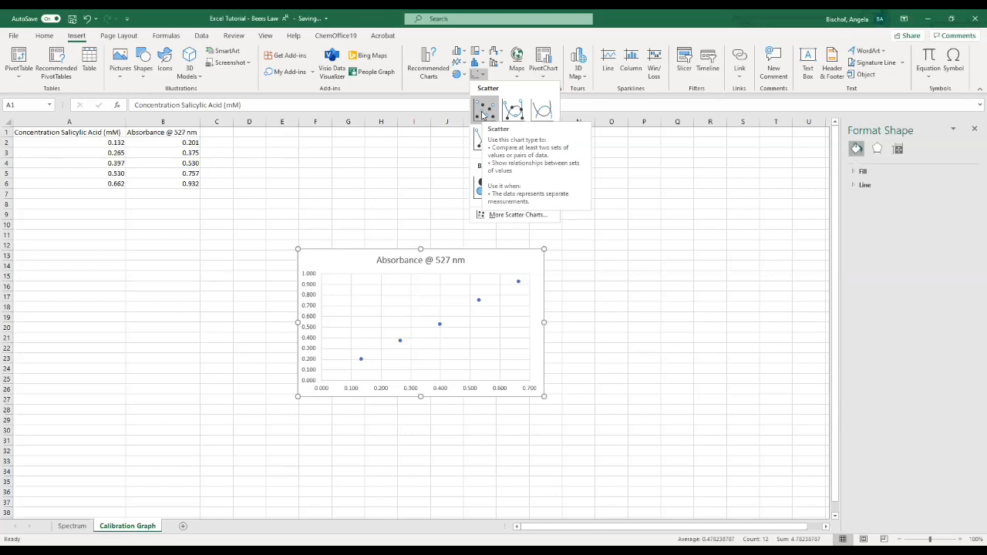
click(483, 114)
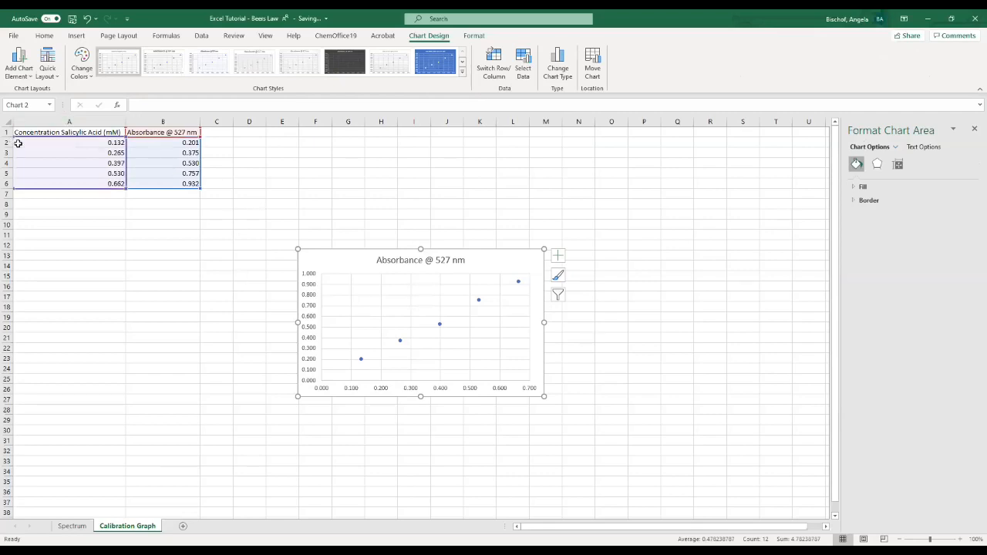
- Add primary horizontal and primary vertical axis titles to the calibration chart
click(23, 75)
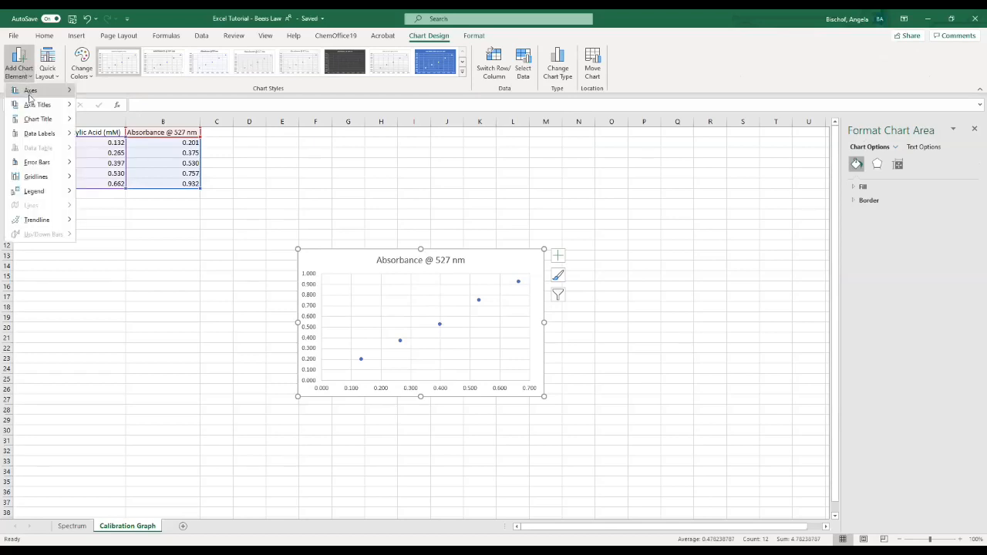
mouse_move(37, 104)
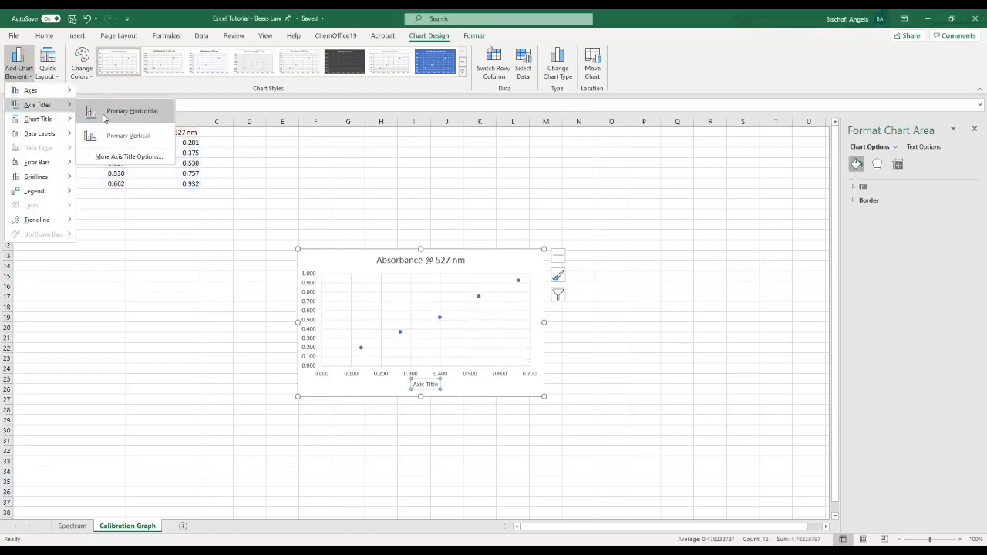
click(104, 117)
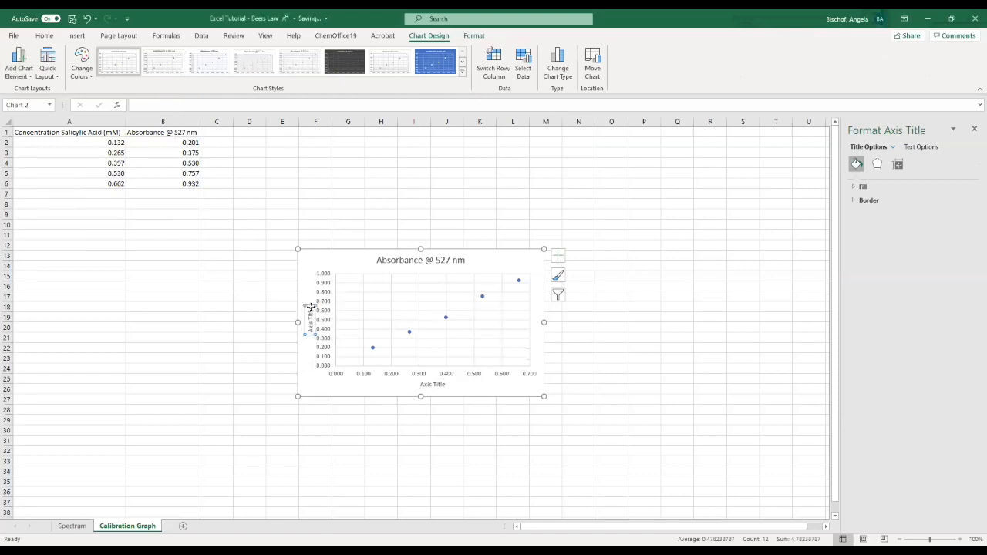
- Set the calibration chart's vertical axis title to "Absorbance @ 527 nm"
drag(309, 307, 309, 333)
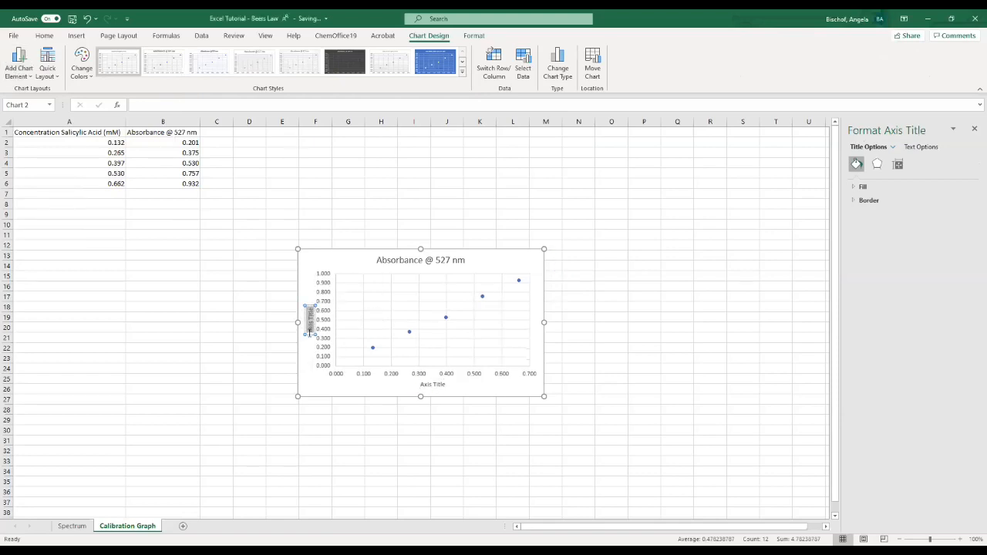
text(Abs)
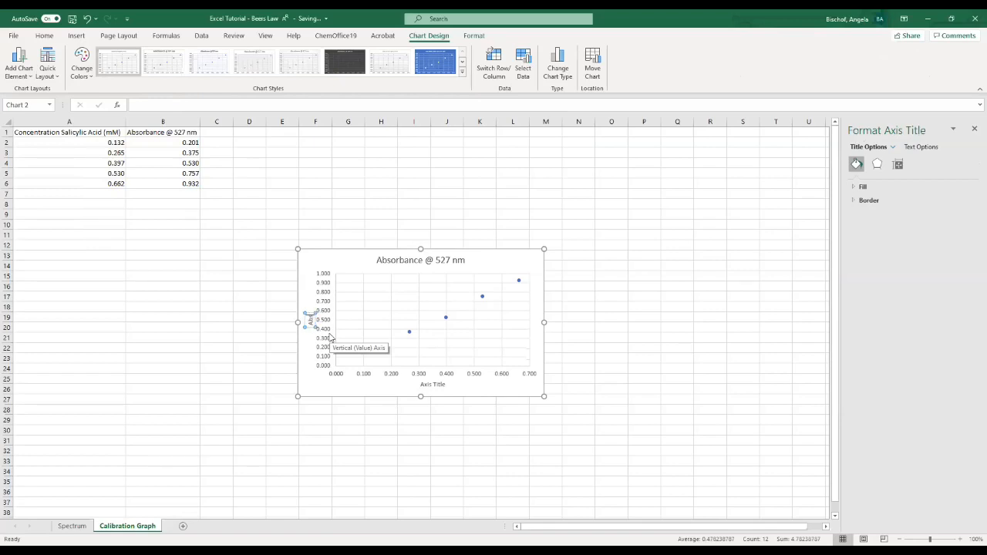
text(orbance @ 527 nm)
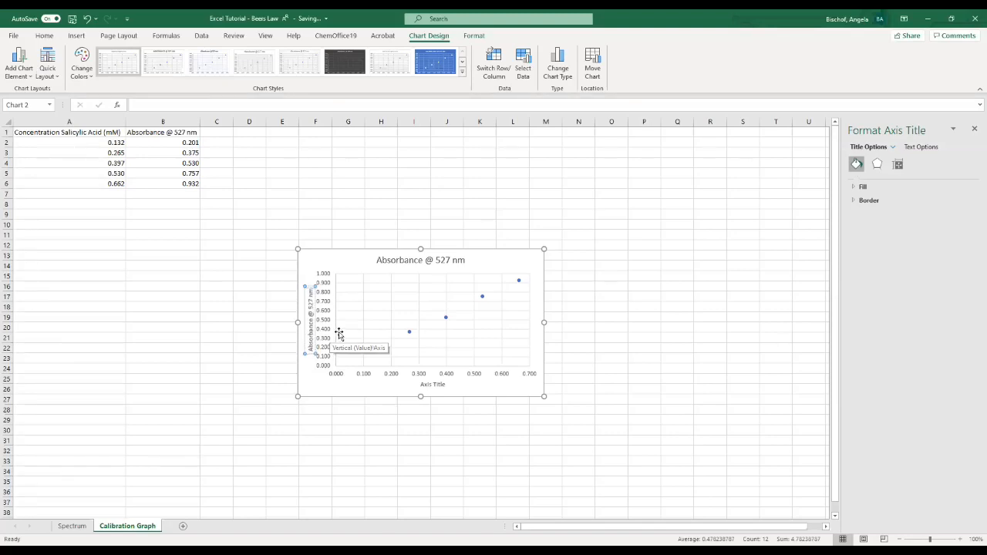
- Set the calibration chart's horizontal axis title to "Concentration of Salicylic Acid (mM)"
click(428, 386)
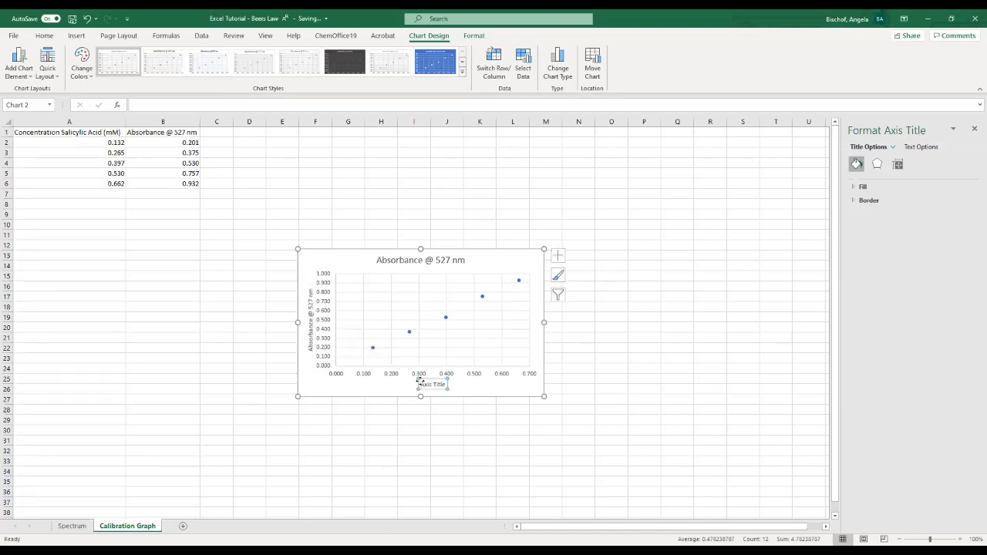
drag(422, 383, 442, 384)
text(Concen)
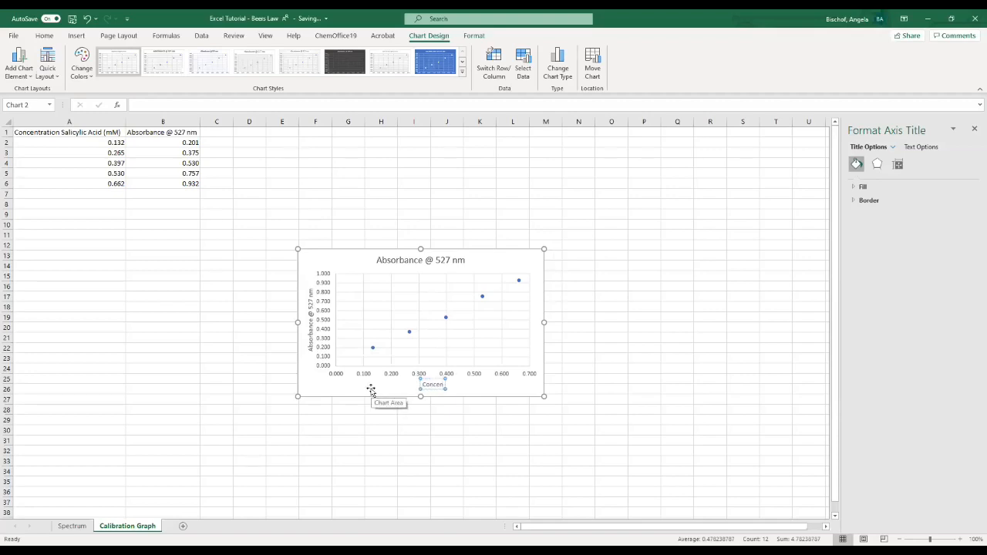
text(tration of Salicylic Acid (mM)
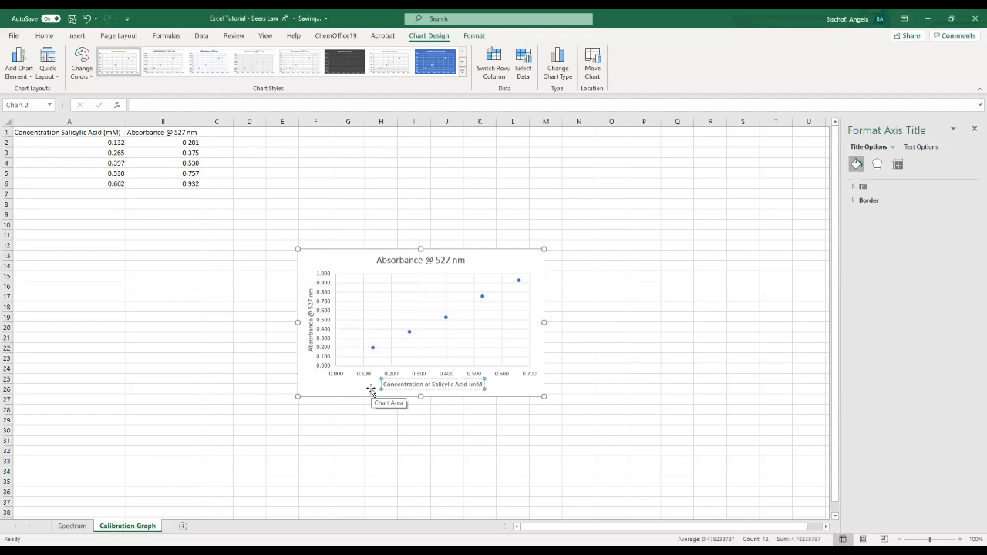
text())
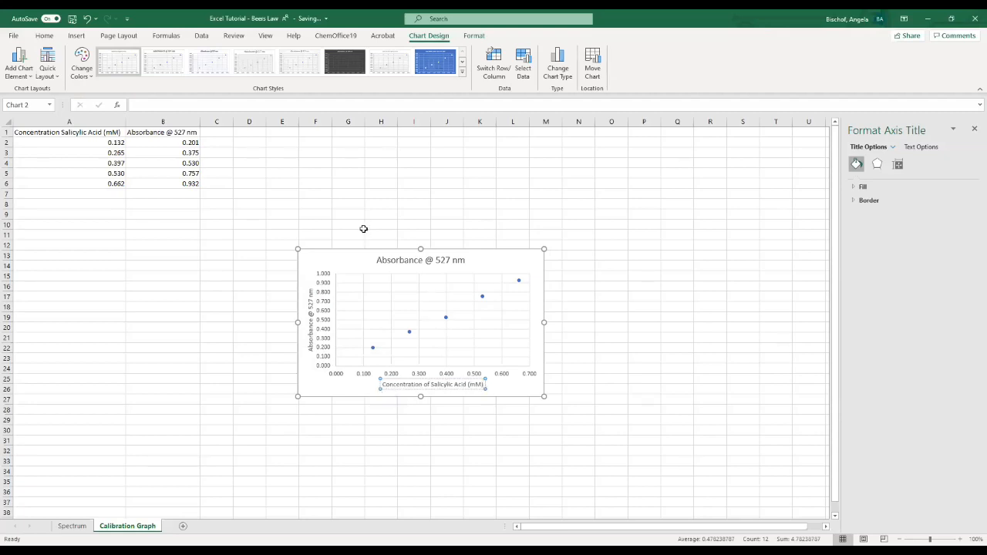
- Title the calibration chart "Calibration for Salicylic Acid Complex: Absorbance @ 527 nm vs Concentration Salicylic Acid" and enlarge the chart slightly
click(466, 264)
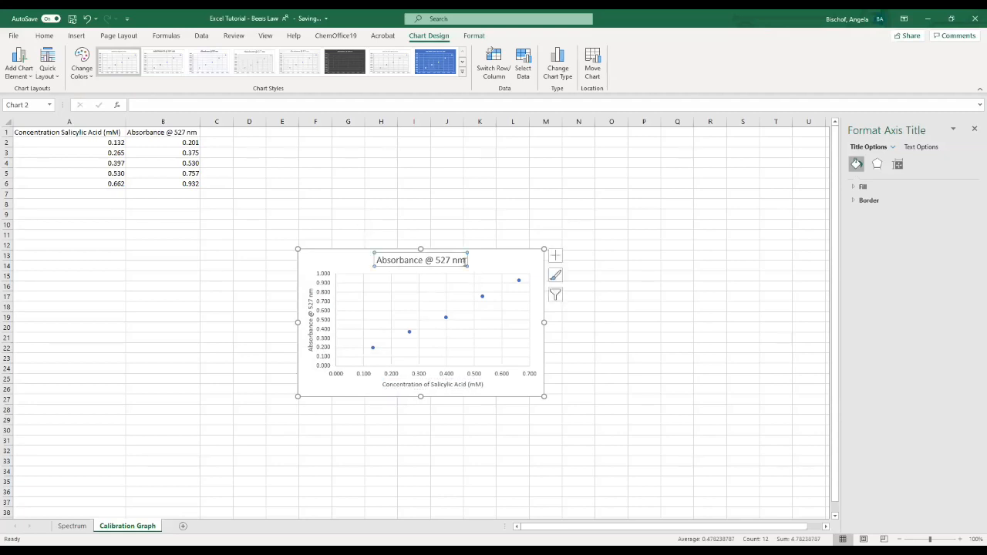
click(381, 260)
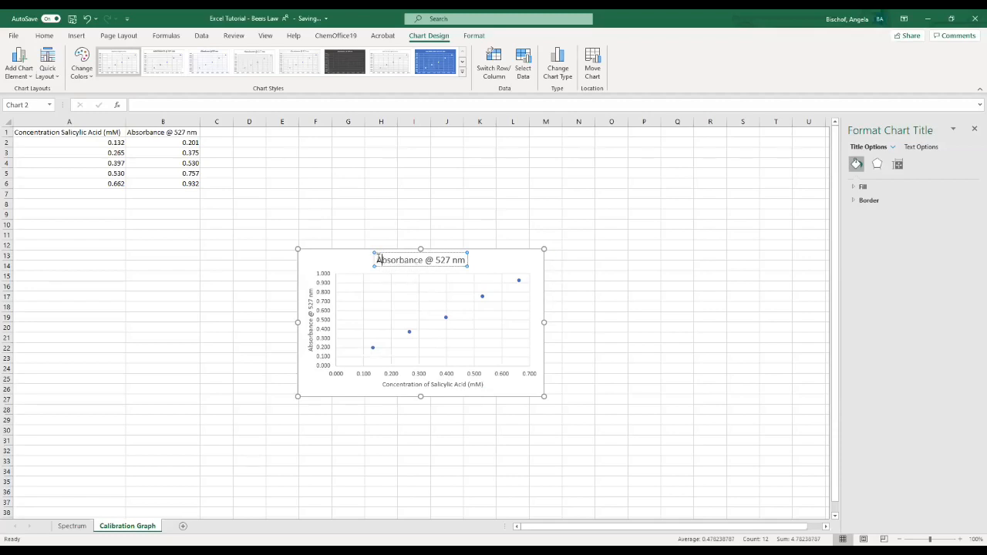
drag(377, 260, 463, 258)
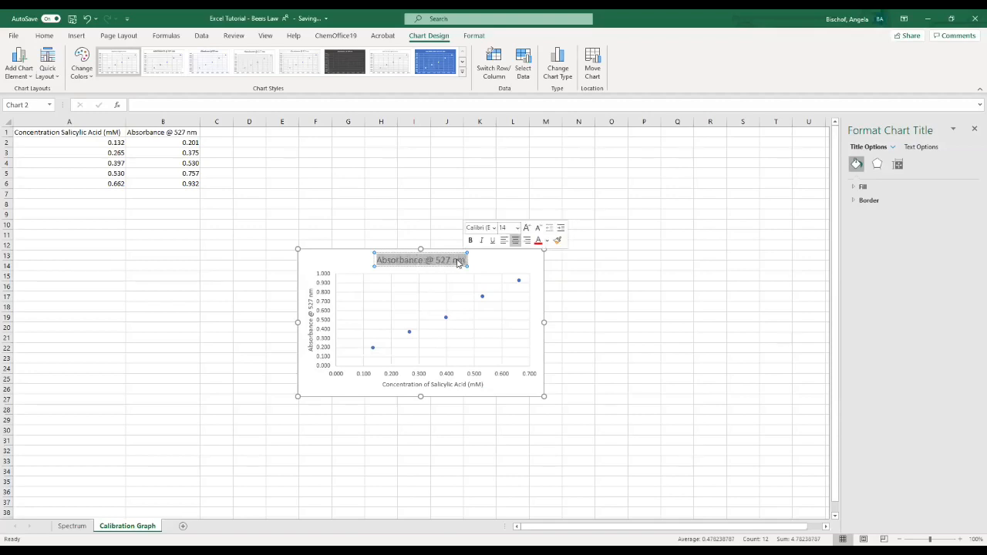
text(Ca)
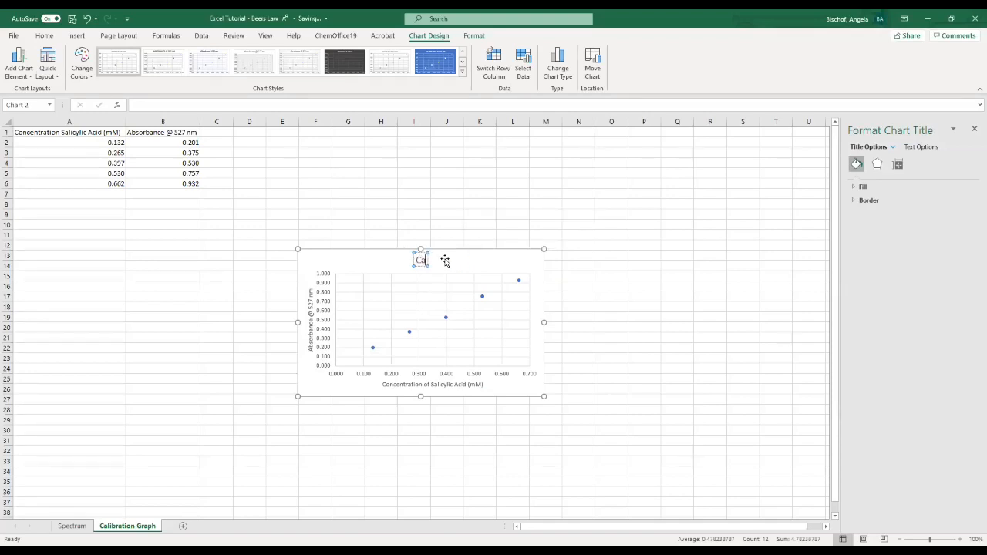
text(libration)
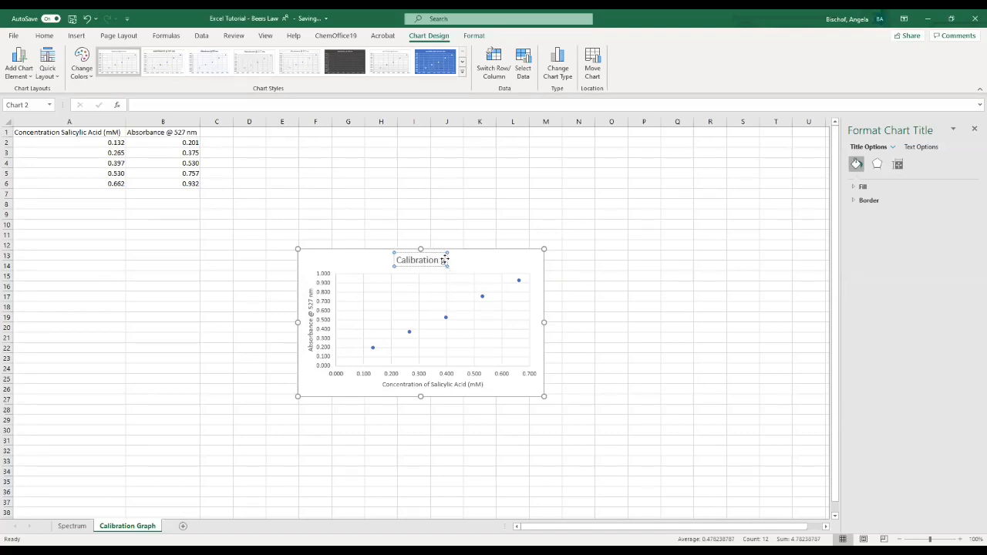
text( fo)
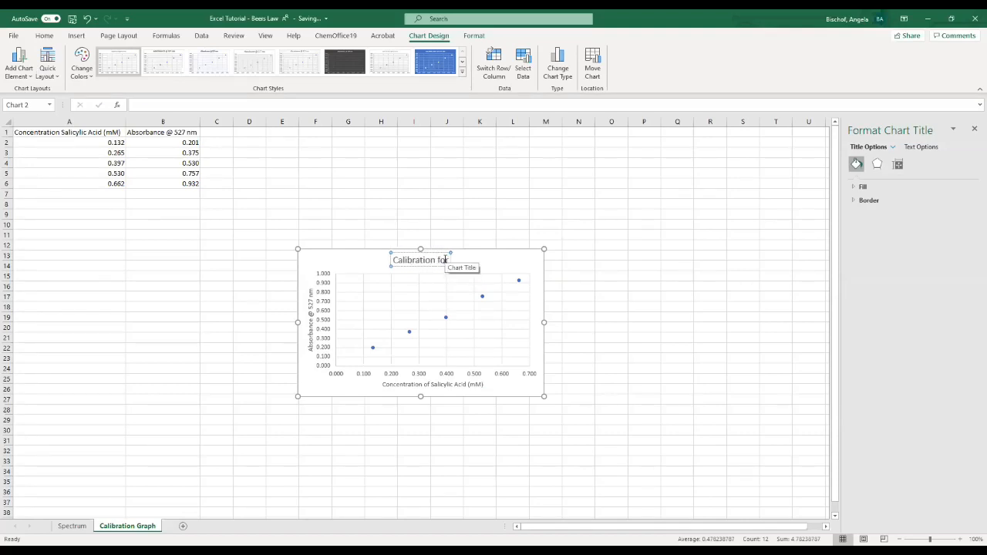
text(r Sal)
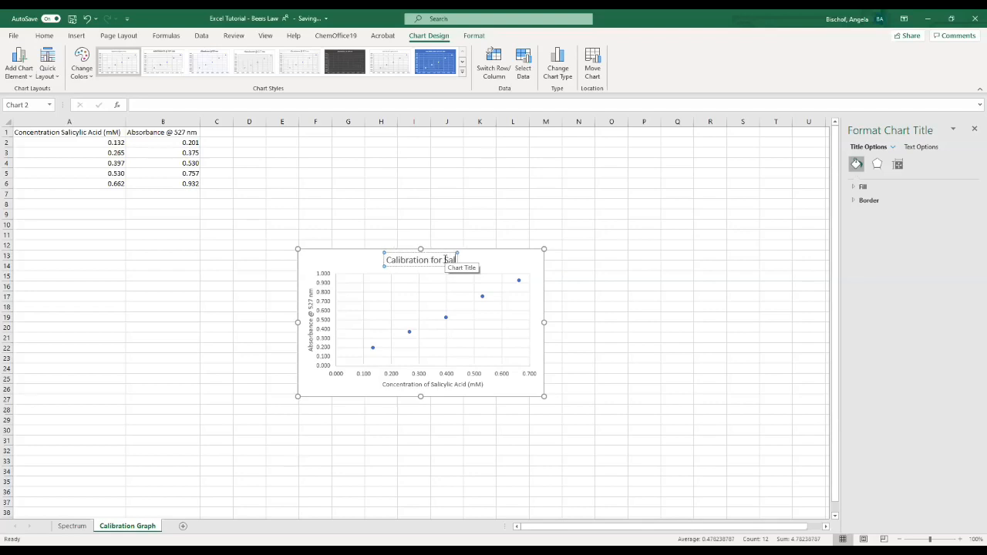
text(icylic)
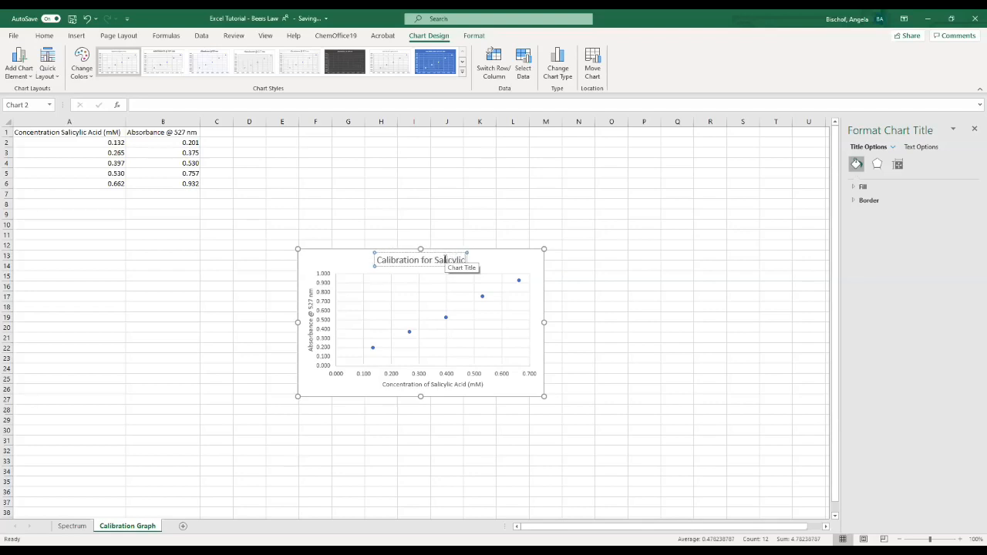
key(BackSpace)
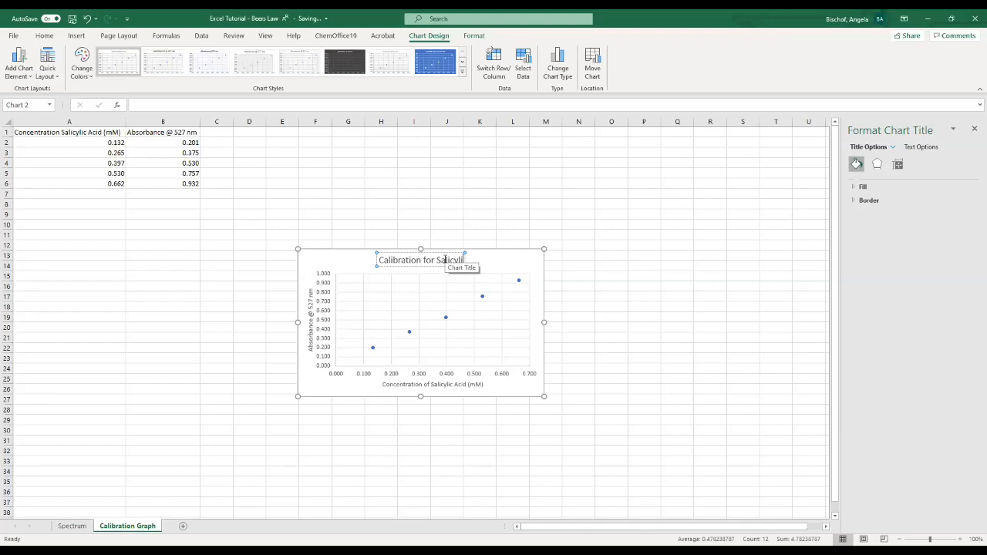
text(c Acid)
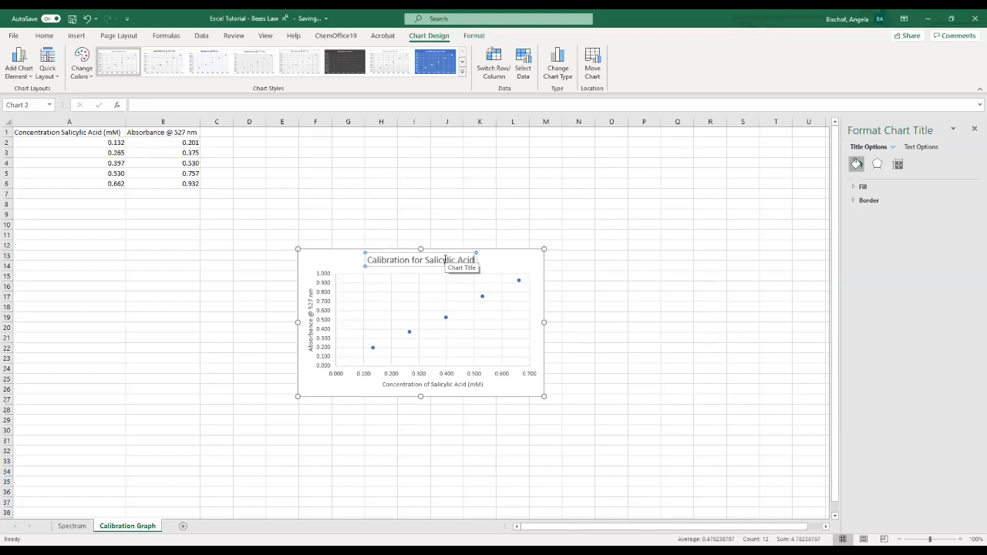
text( Comp)
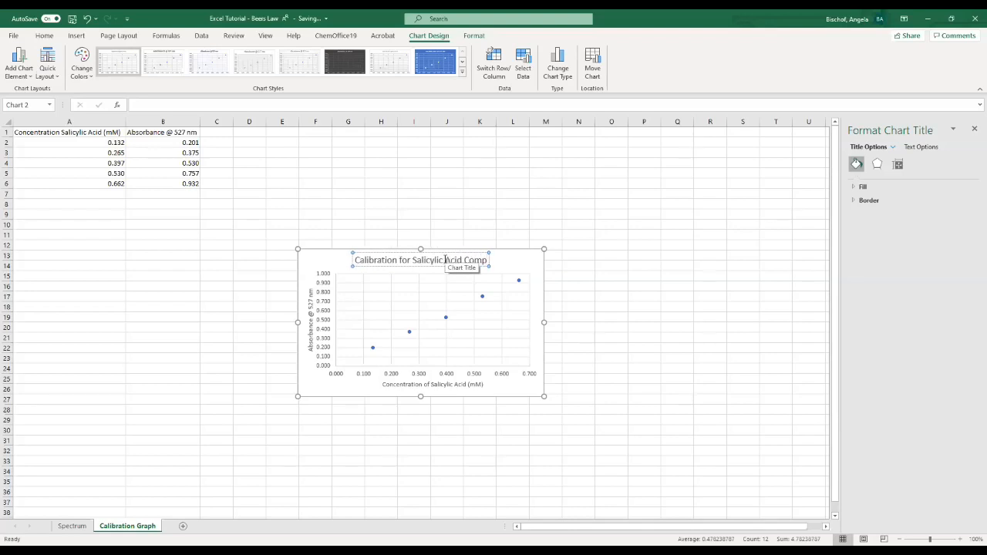
text(lex:)
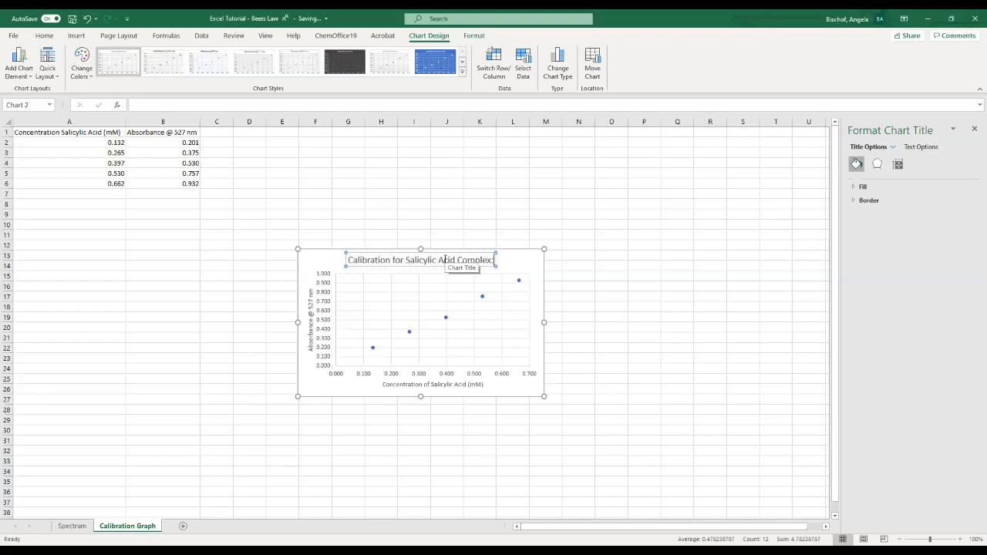
text( Absorbance)
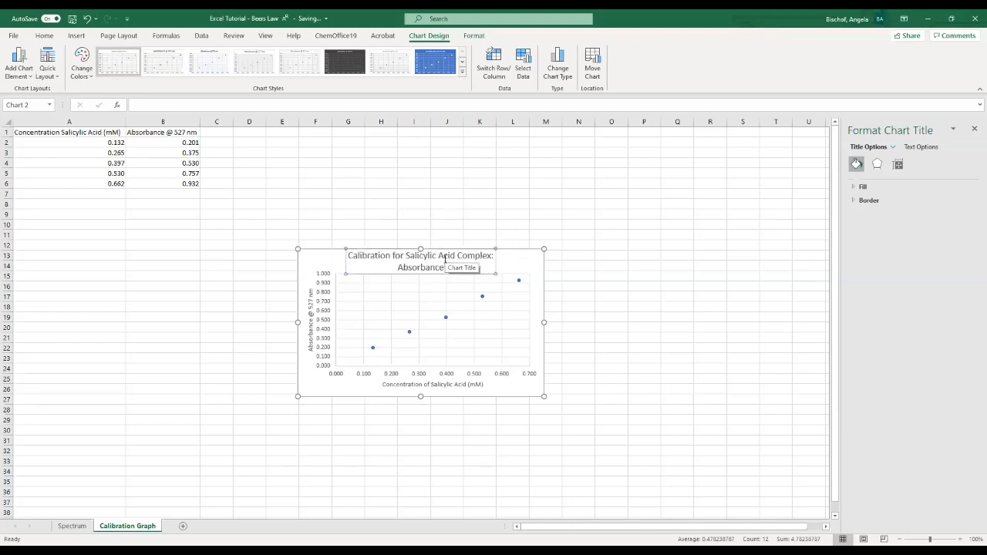
text( @)
text( 527 nm)
text(7 )
text(vs Concentratio)
text(n)
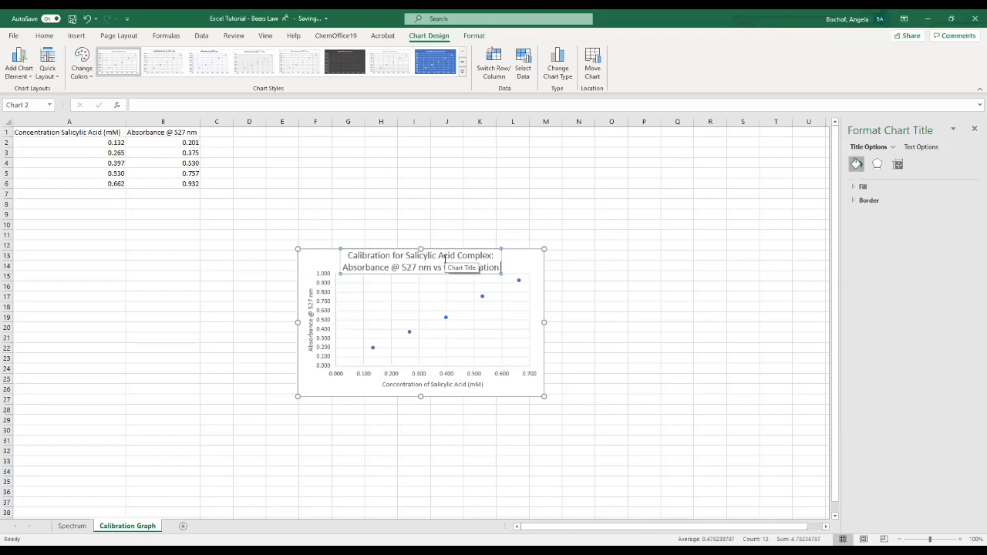
text( Saly)
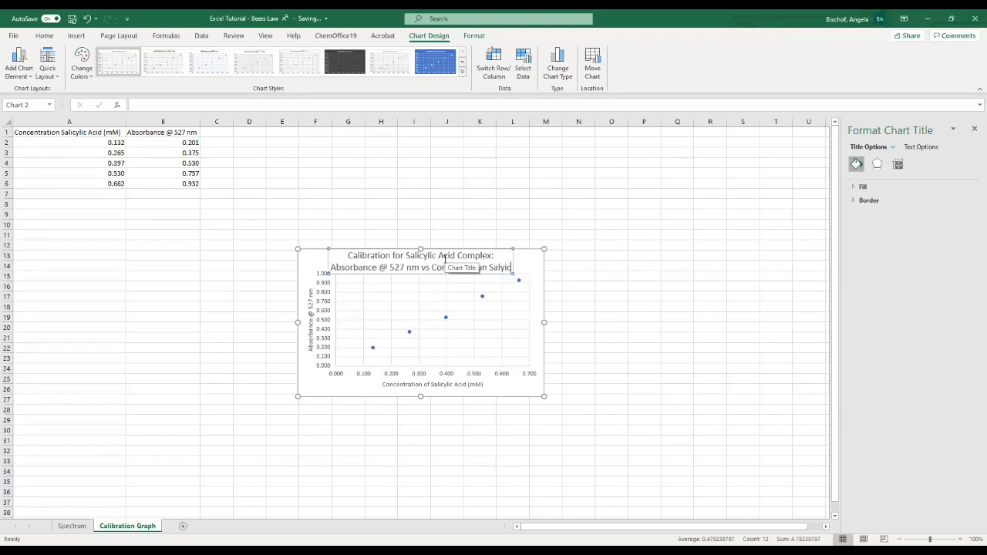
key(BackSpace)
text(icylic Acid)
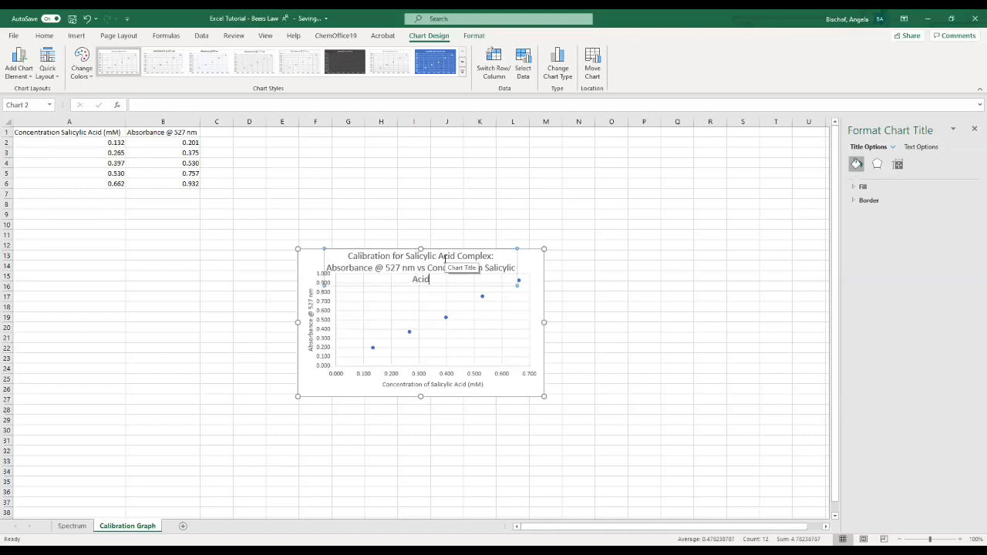
drag(545, 248, 550, 227)
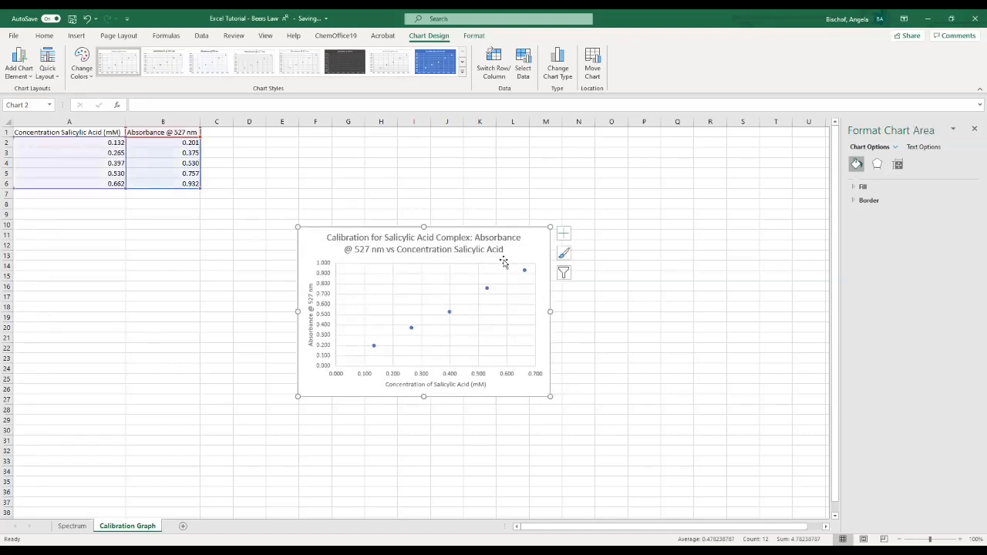
click(590, 410)
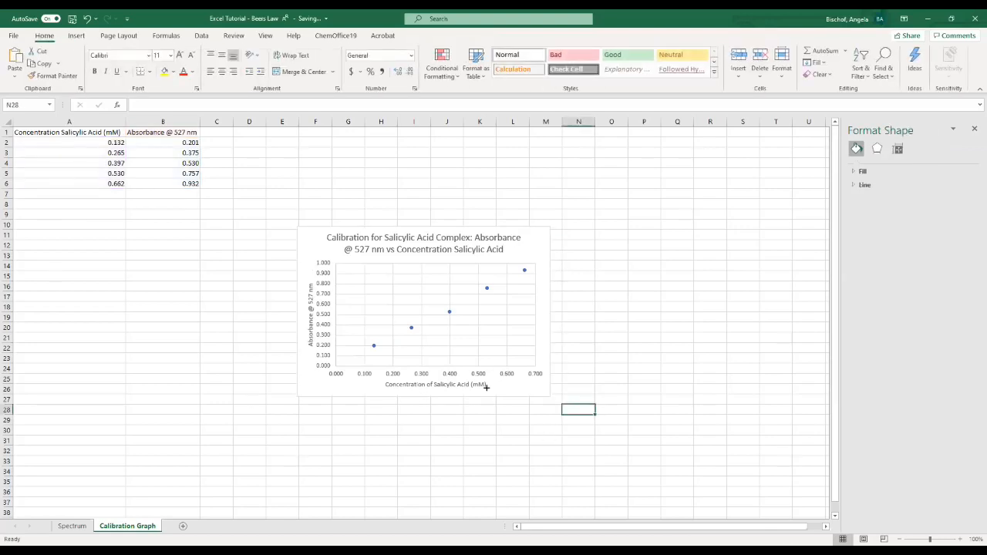
- Add a linear trendline to the absorbance data series in the calibration chart
click(531, 247)
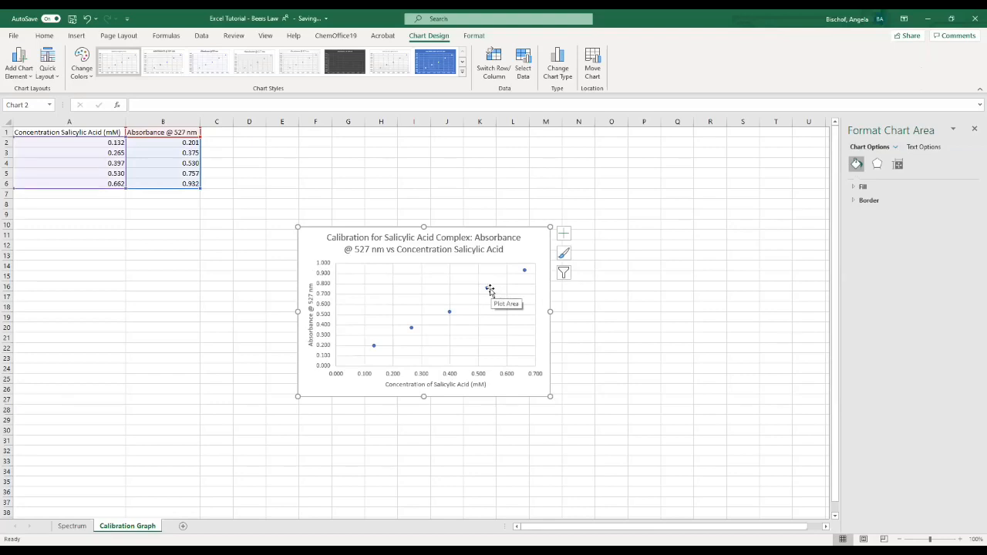
mouse_move(491, 291)
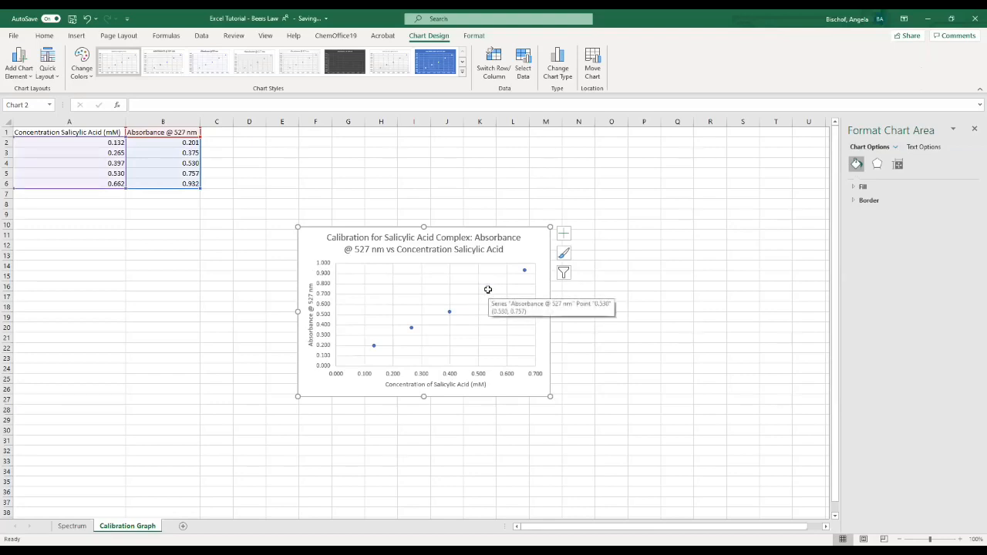
click(487, 289)
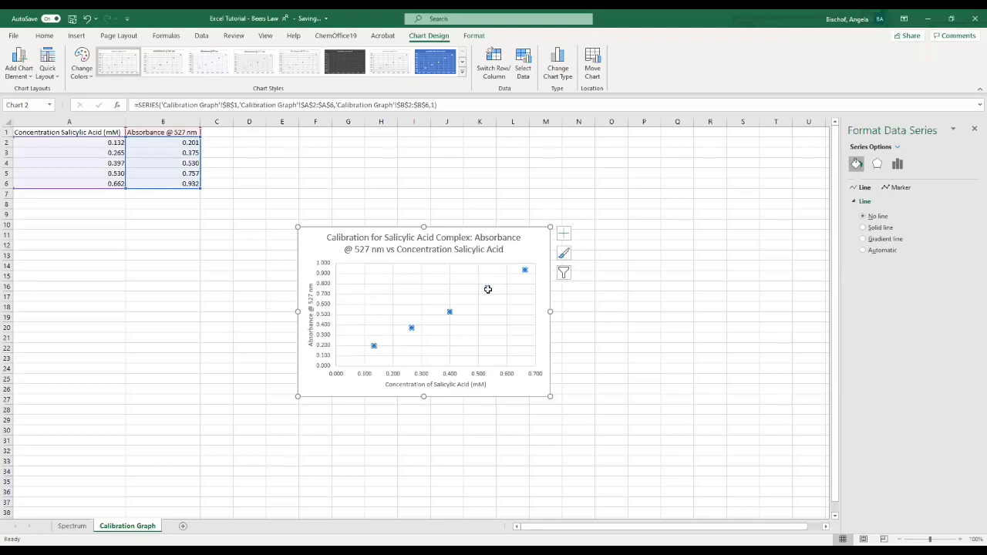
right_click(488, 288)
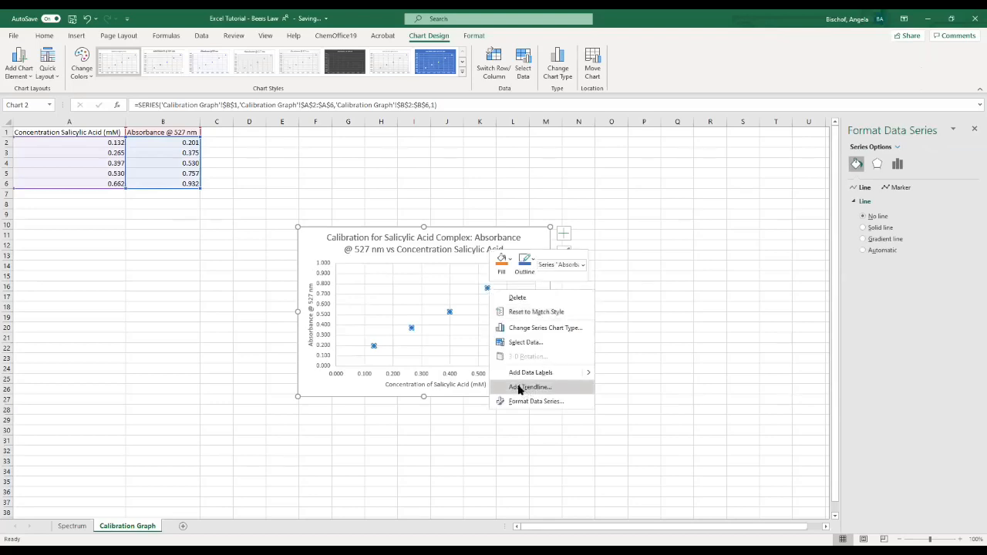
click(23, 68)
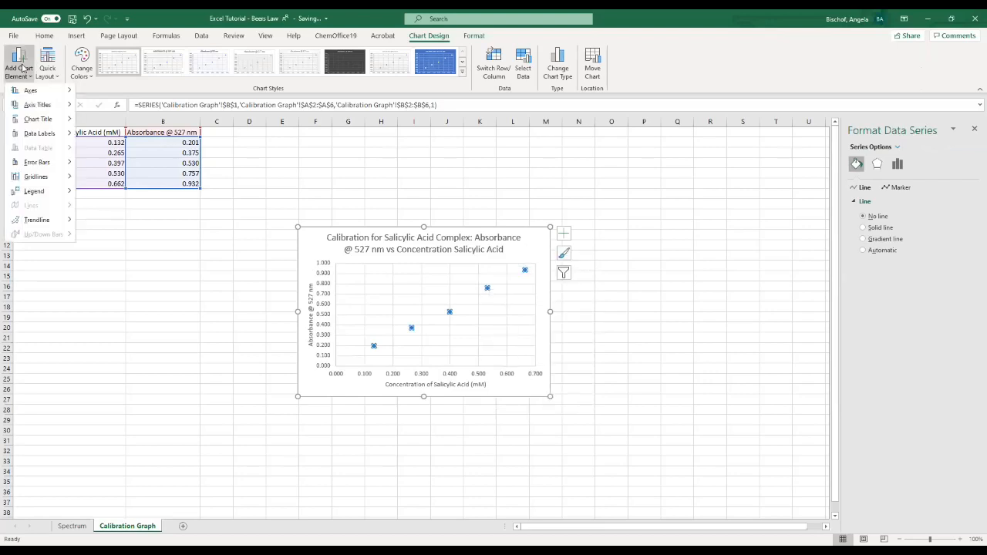
mouse_move(47, 221)
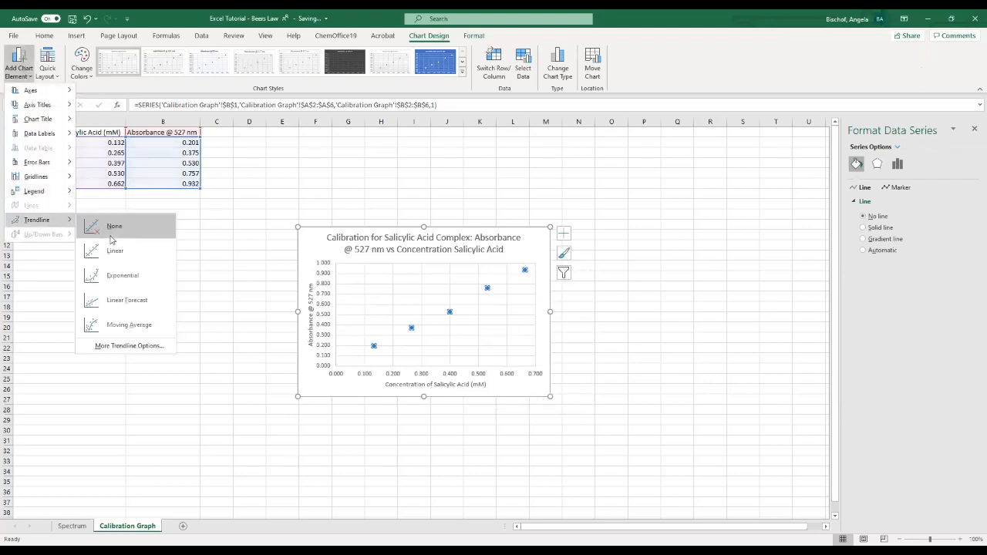
click(118, 256)
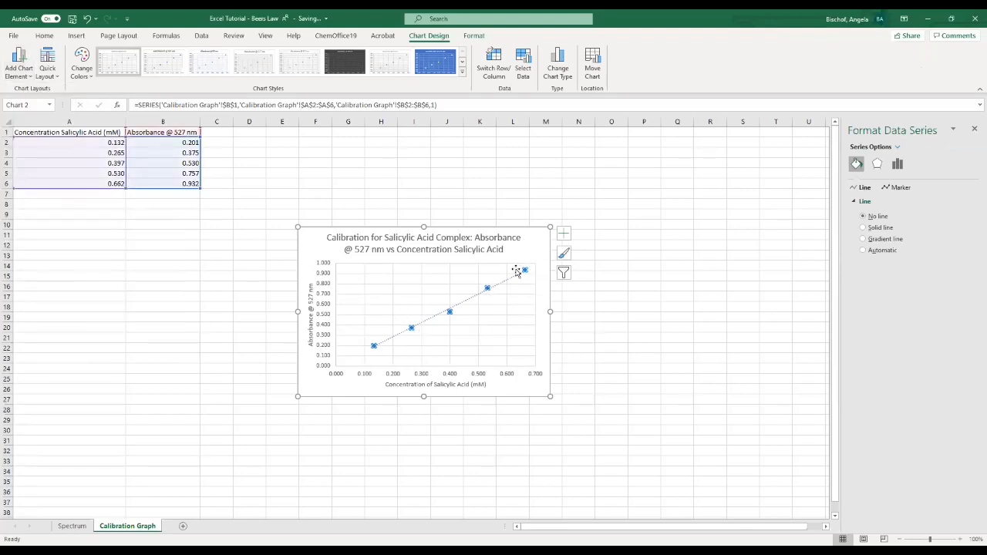
- Display the linear trendline's equation and R-squared value on the calibration chart
click(27, 80)
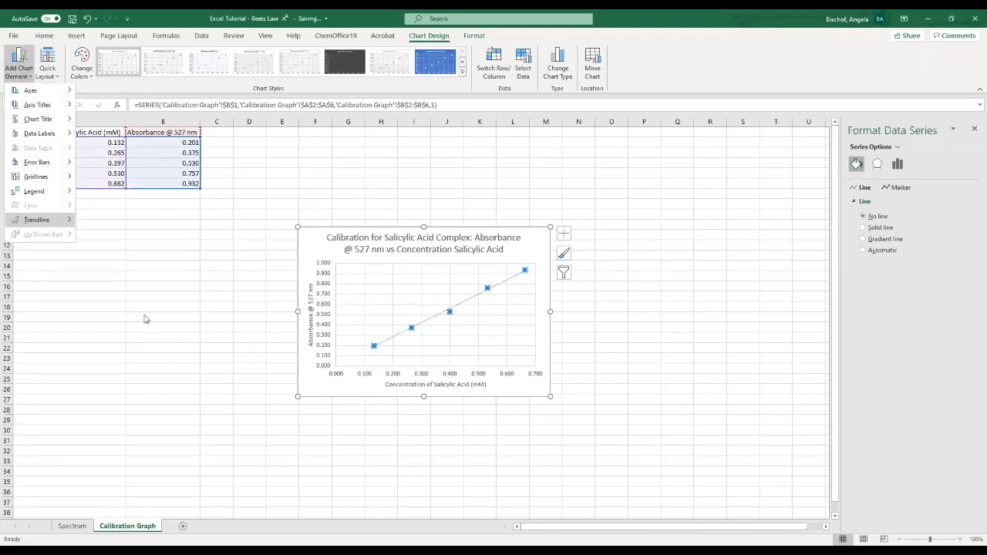
mouse_move(40, 222)
click(127, 346)
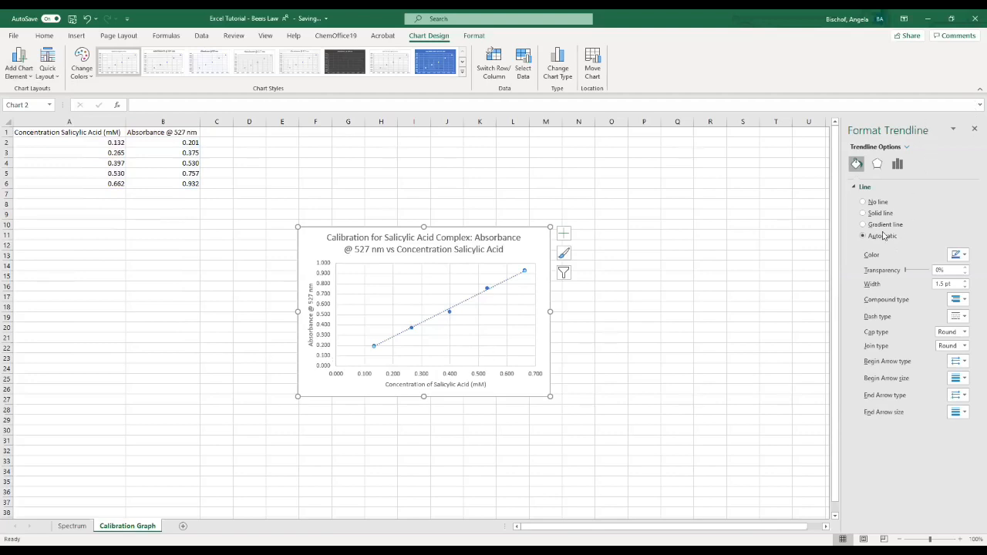
click(877, 165)
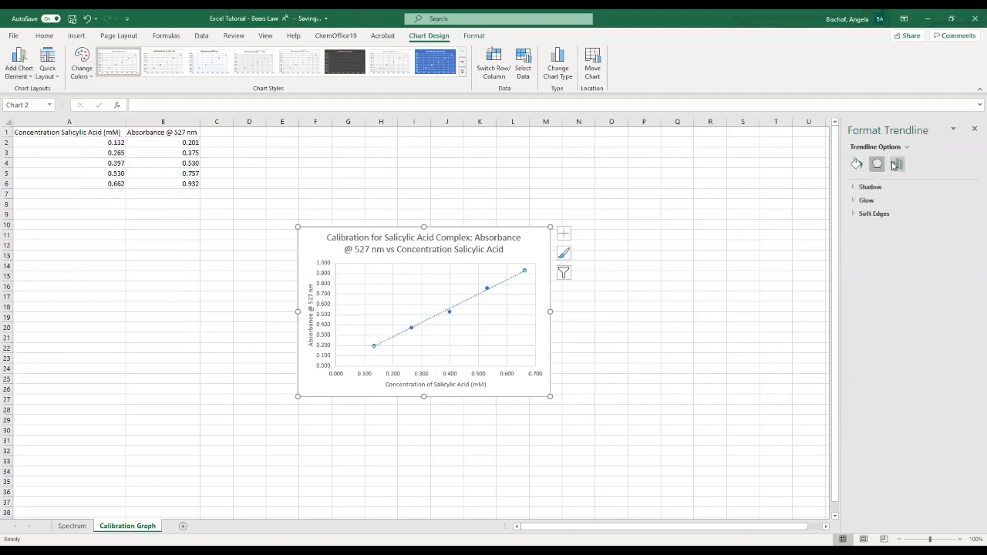
click(897, 164)
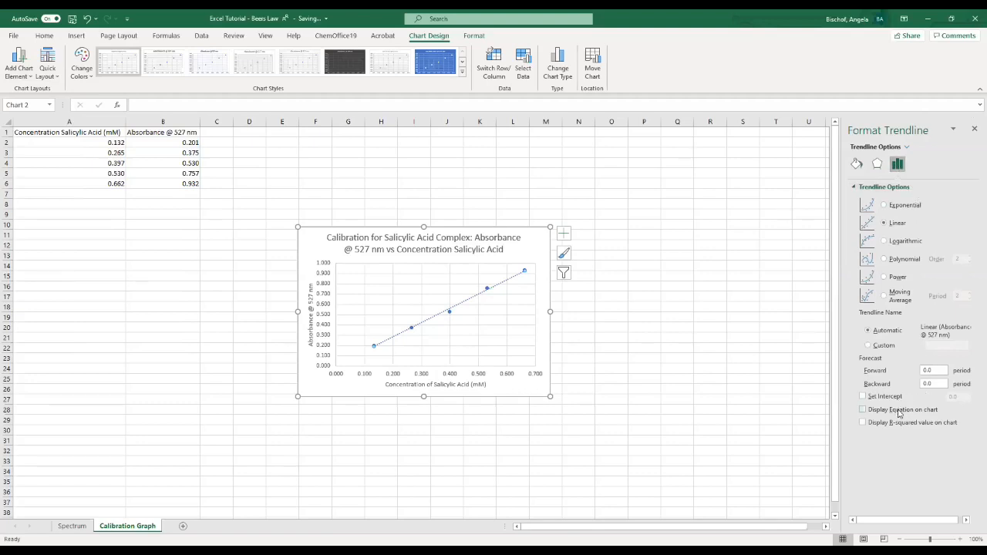
click(898, 410)
click(908, 426)
- Move the trendline equation label into the empty plot area below the line and increase its font size to 10.5
click(484, 270)
drag(488, 268, 497, 317)
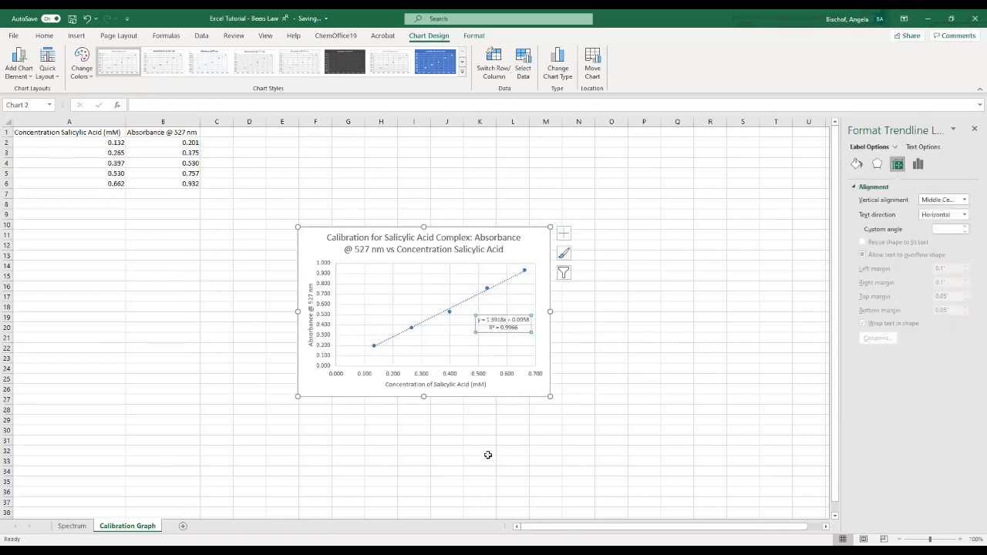
click(39, 39)
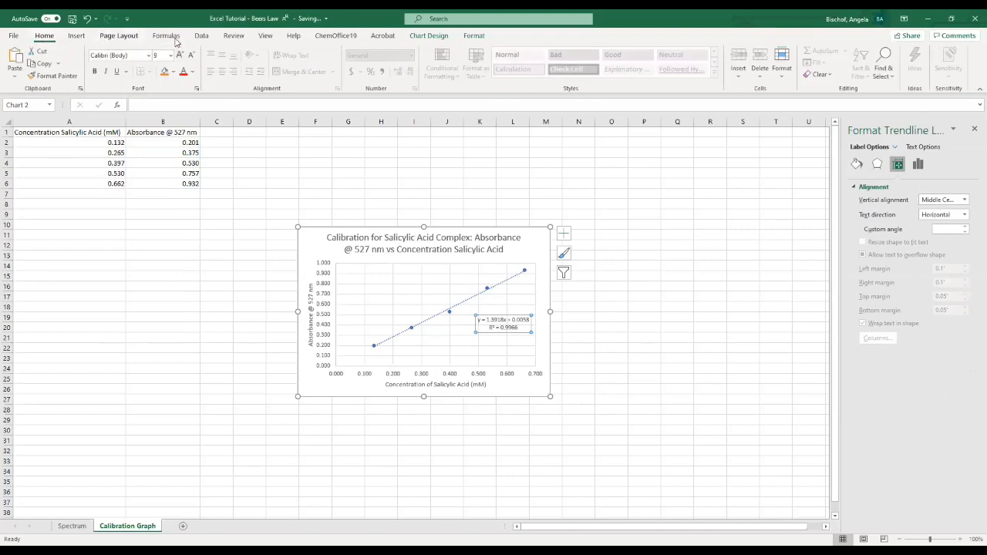
click(183, 53)
click(185, 55)
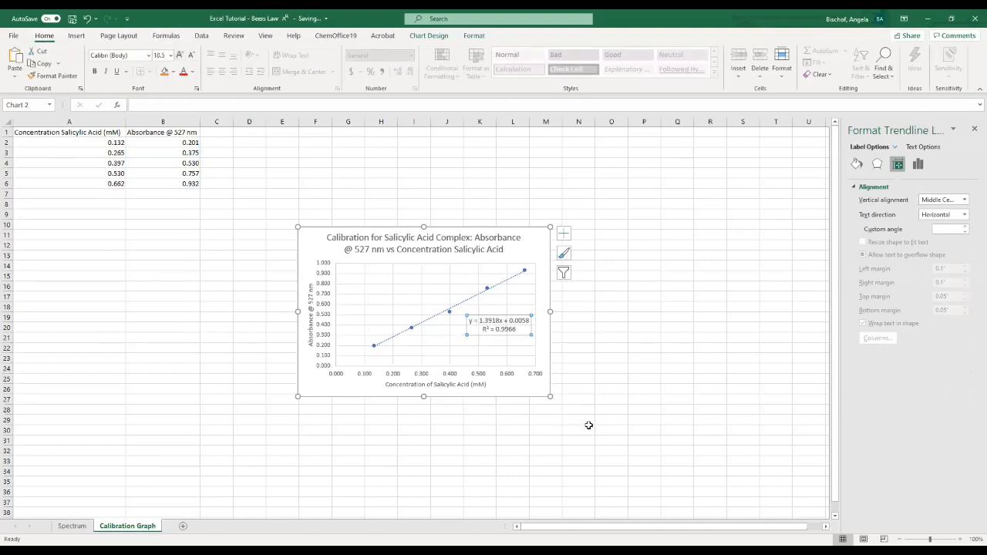
click(629, 380)
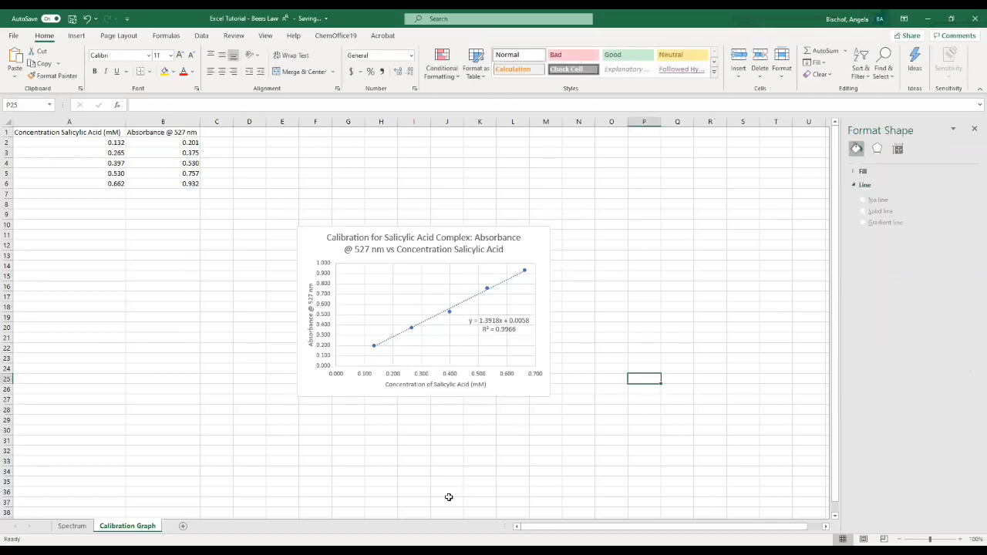